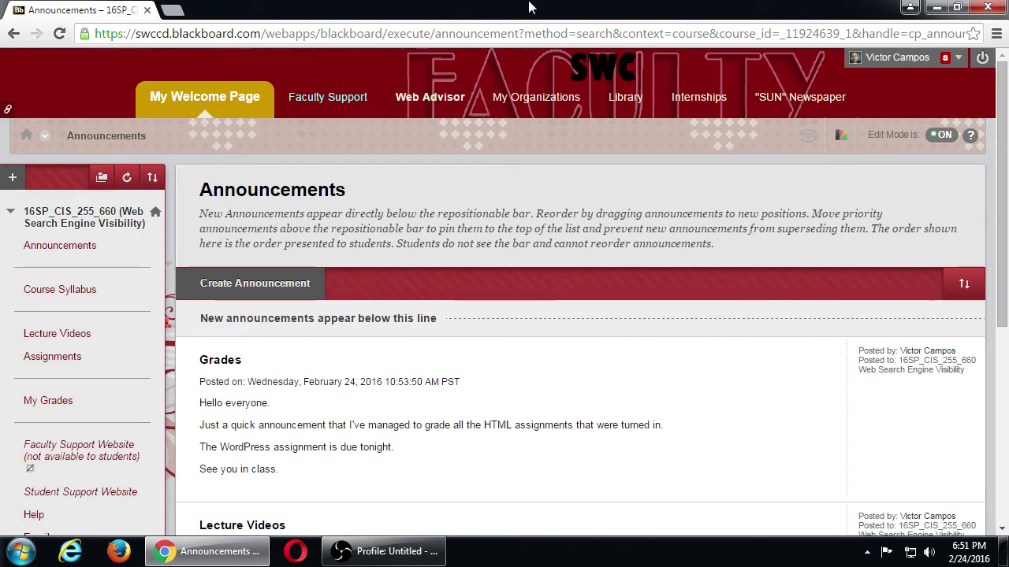
# - Open the cis255-03-Company_Profile.pdf instructions from the 03 Profile & Marketing folder in the course's Assignments
pyautogui.click(78, 362)
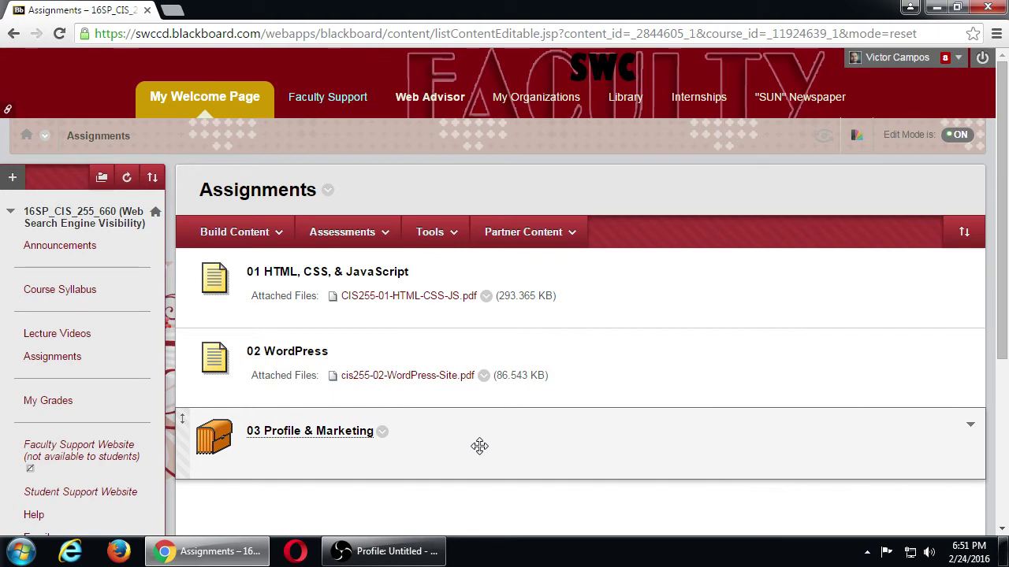
pyautogui.press('super+equal')
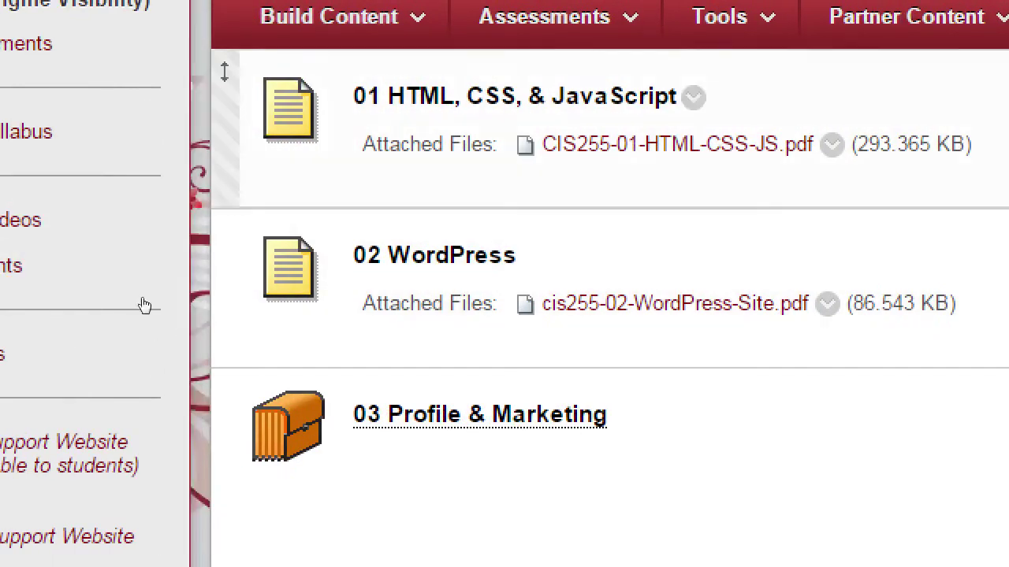
pyautogui.press('super+minus')
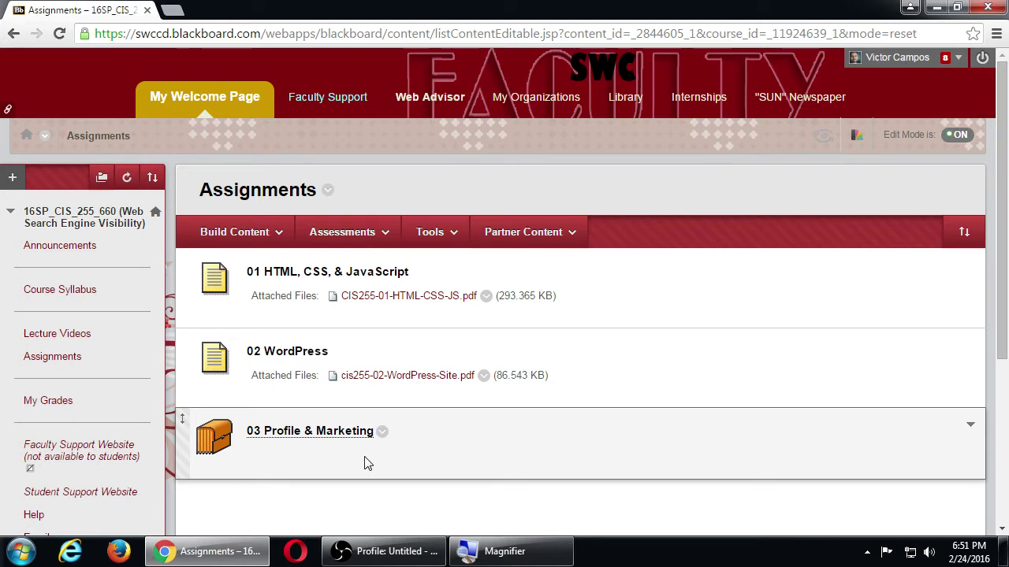
pyautogui.click(309, 433)
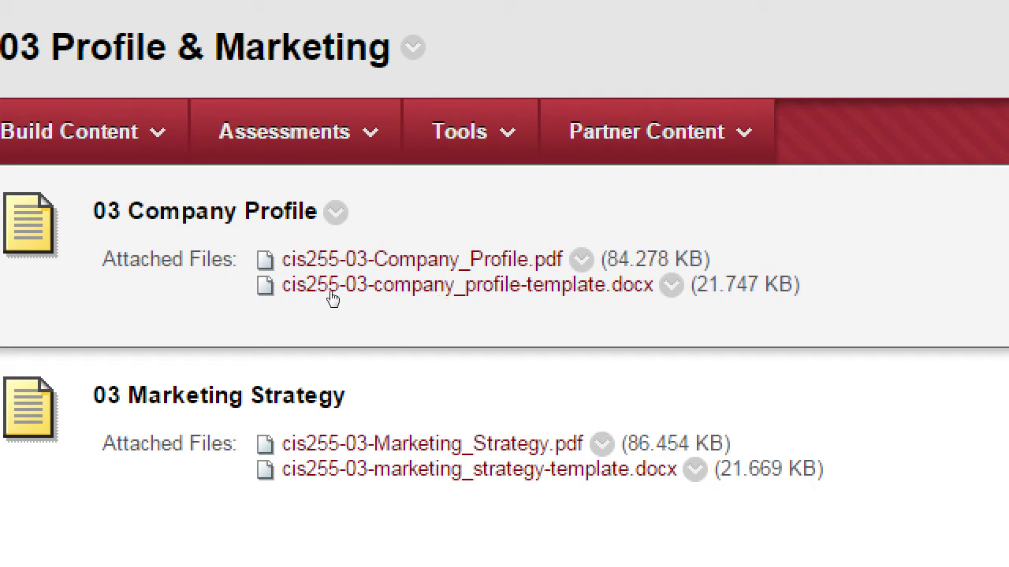
pyautogui.click(459, 304)
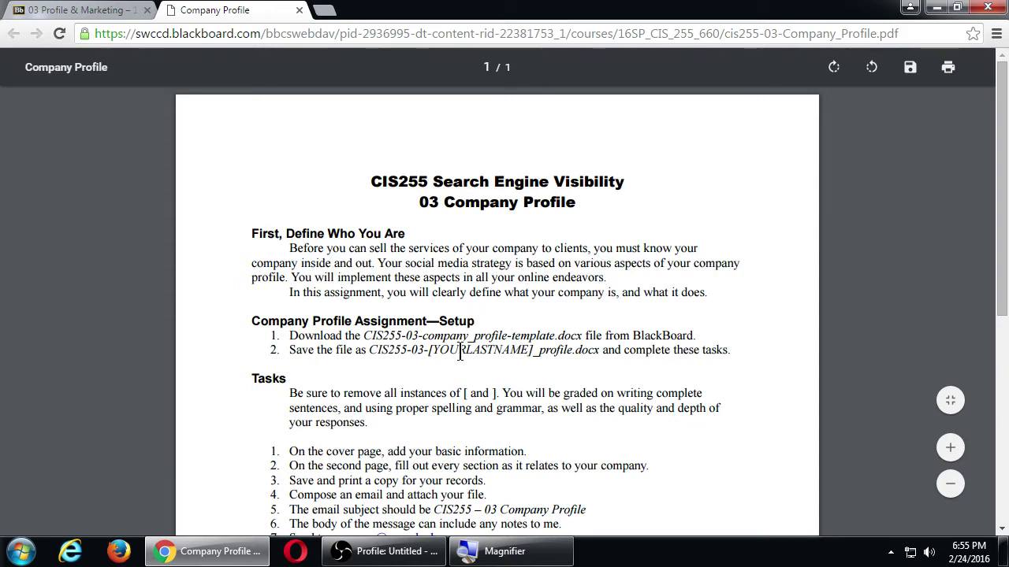
# - Review the Company Profile assignment's setup file names, numbered tasks, email subject and due date in the PDF
pyautogui.doubleClick(568, 335)
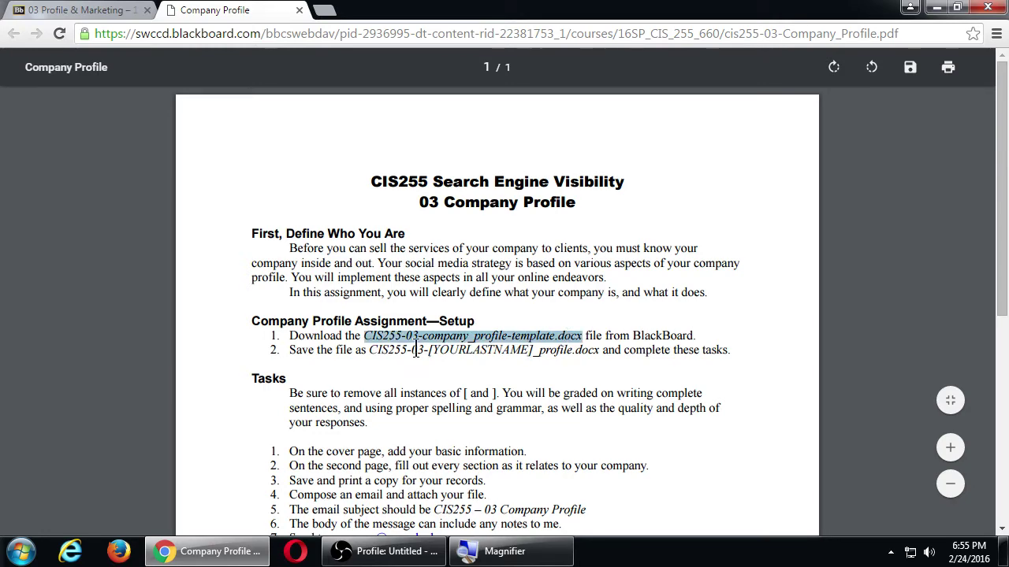
pyautogui.moveTo(415, 350); pyautogui.dragTo(533, 350)
pyautogui.click(568, 347)
pyautogui.scroll(-1, 567, 359)
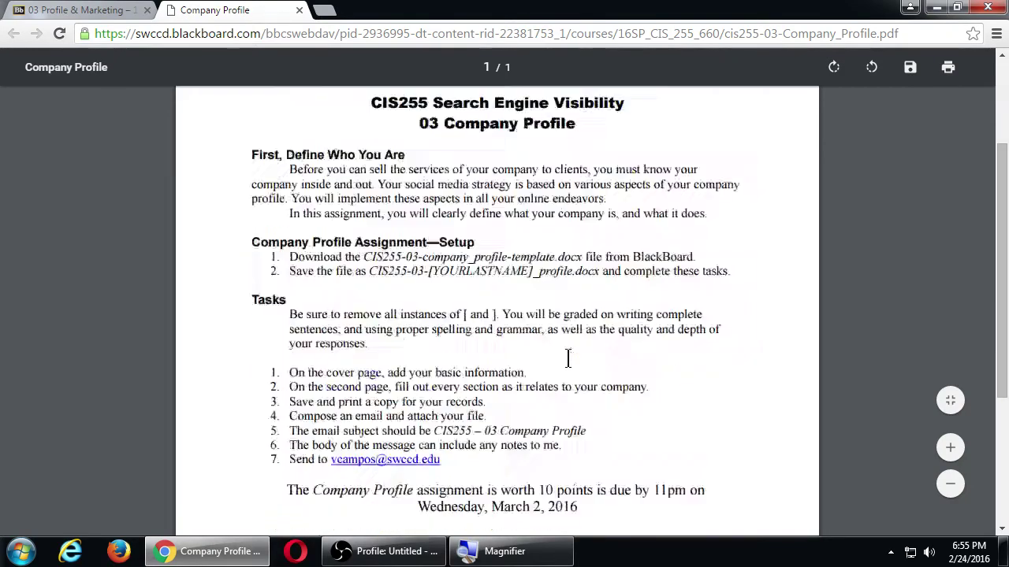
pyautogui.scroll(-1, 567, 358)
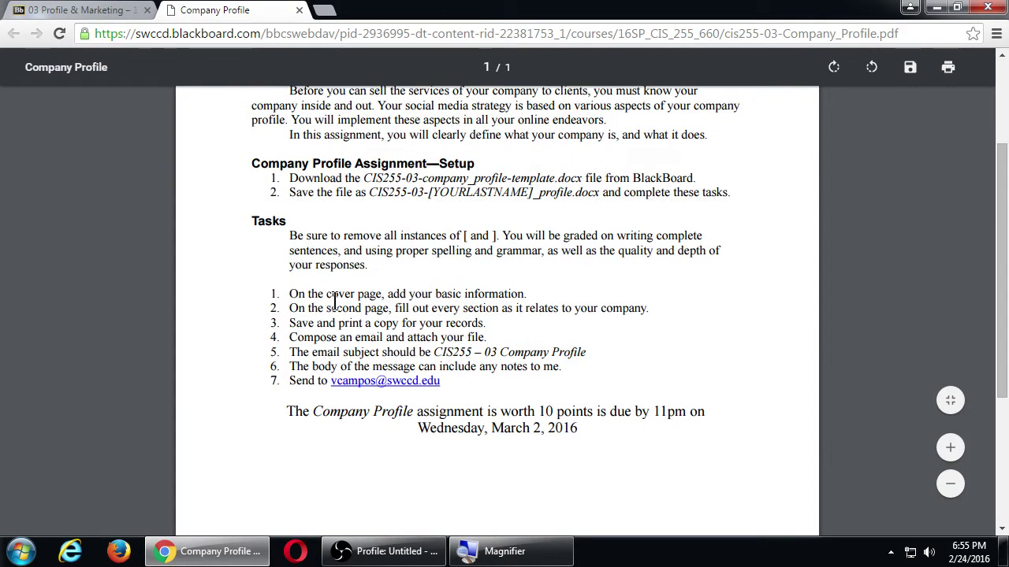
pyautogui.moveTo(319, 295); pyautogui.dragTo(465, 295)
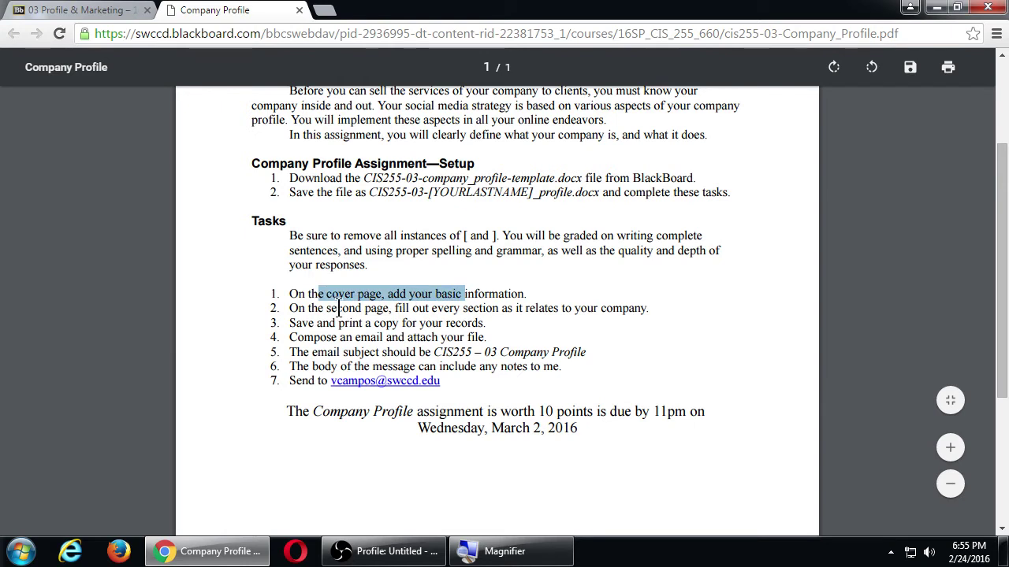
pyautogui.moveTo(338, 308); pyautogui.dragTo(445, 308)
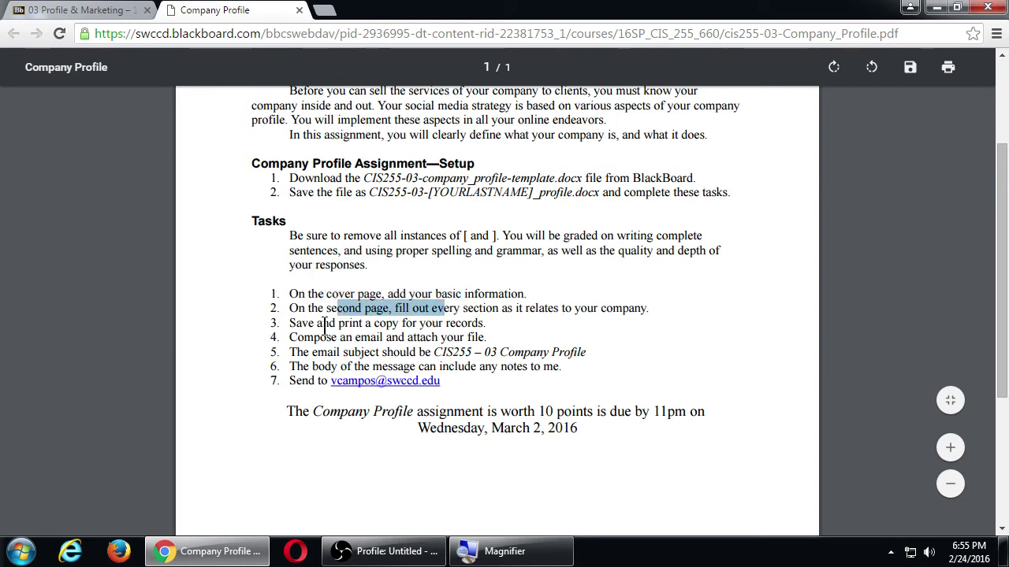
pyautogui.moveTo(319, 323); pyautogui.dragTo(404, 323)
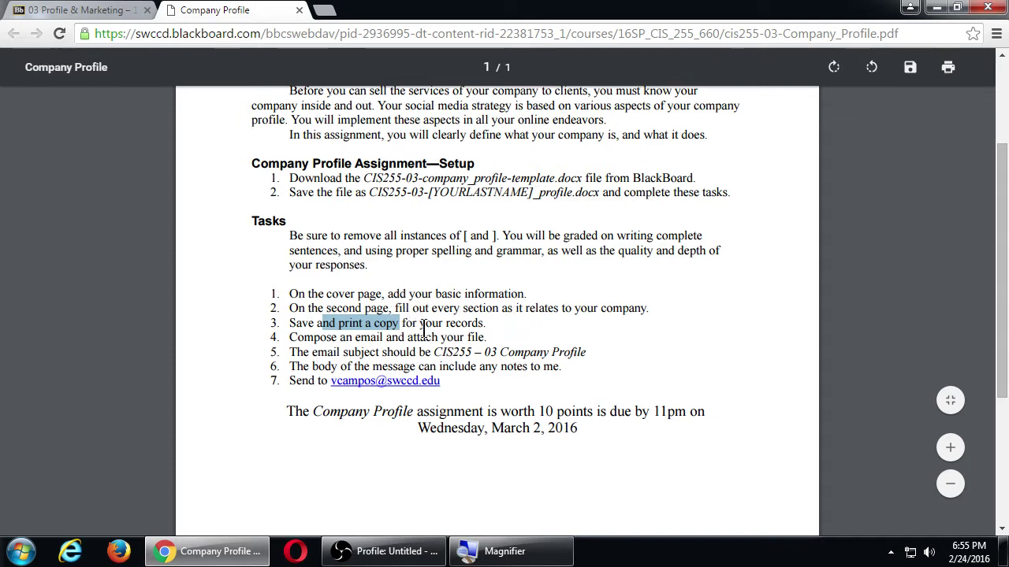
pyautogui.moveTo(326, 337); pyautogui.dragTo(530, 353)
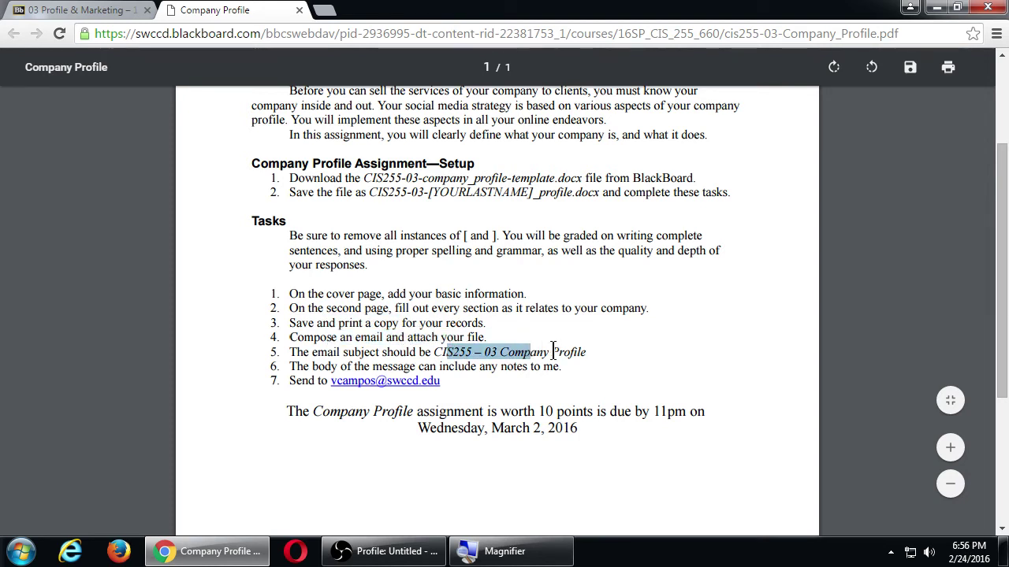
pyautogui.moveTo(493, 428); pyautogui.dragTo(561, 428)
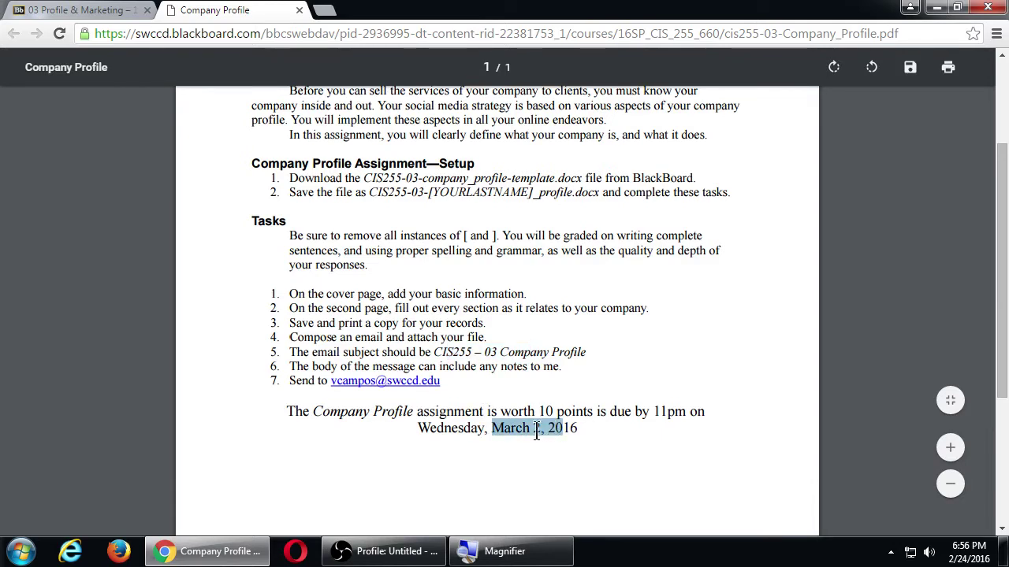
pyautogui.click(608, 439)
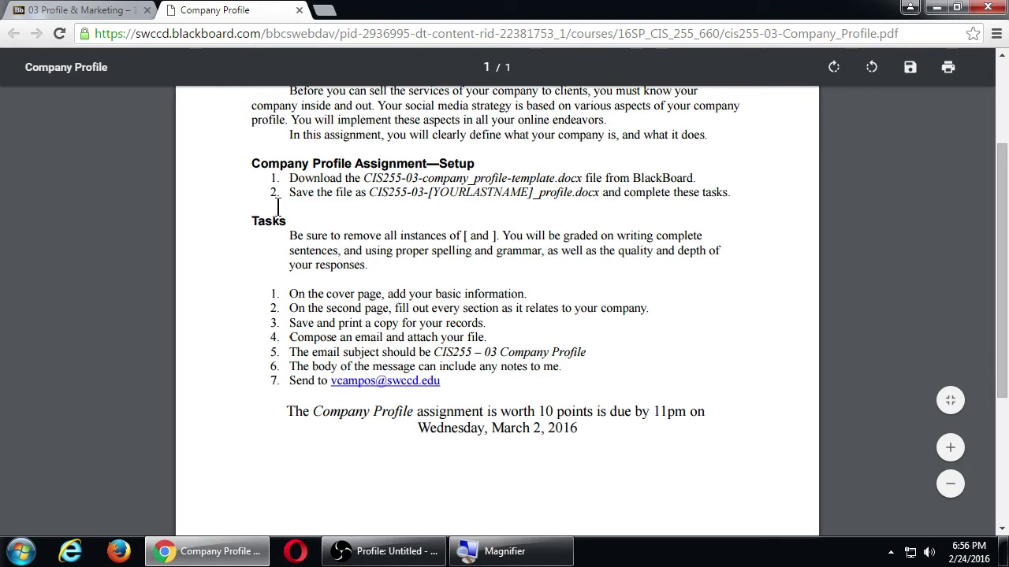
# - Return to the 03 Profile & Marketing page and download cis255-03-company_profile-template.docx
pyautogui.click(108, 9)
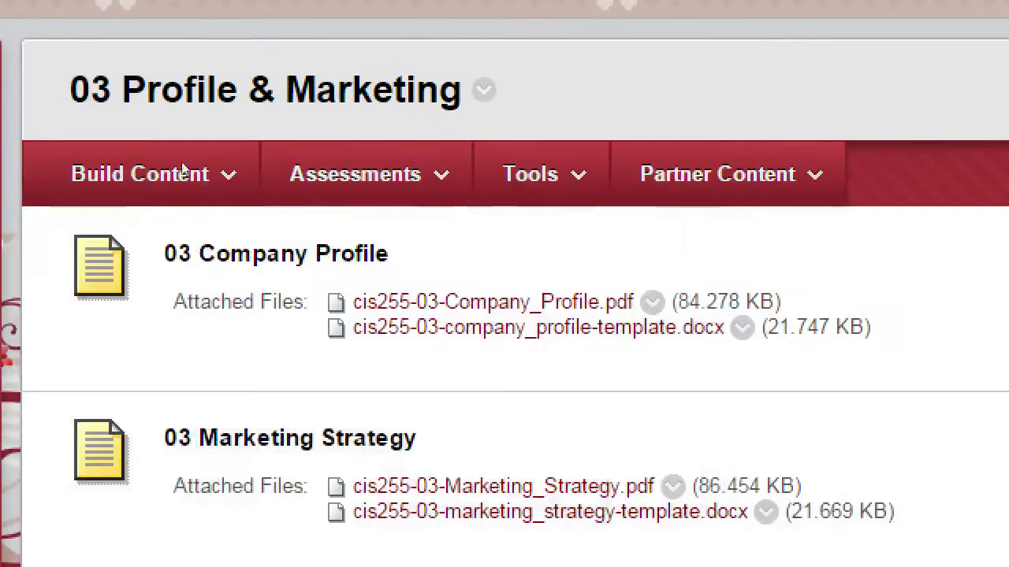
pyautogui.click(252, 230)
pyautogui.click(460, 325)
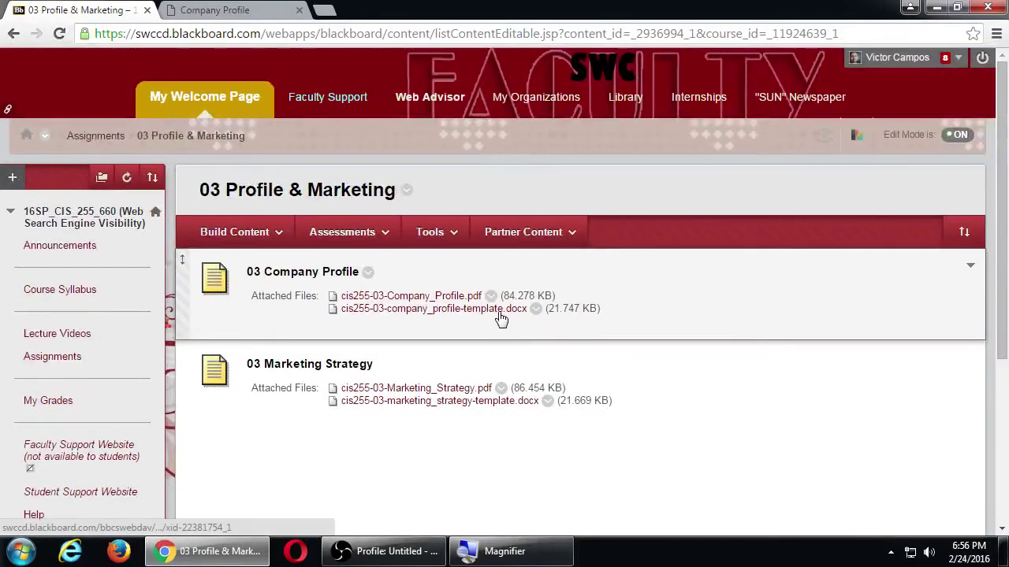
pyautogui.click(499, 311)
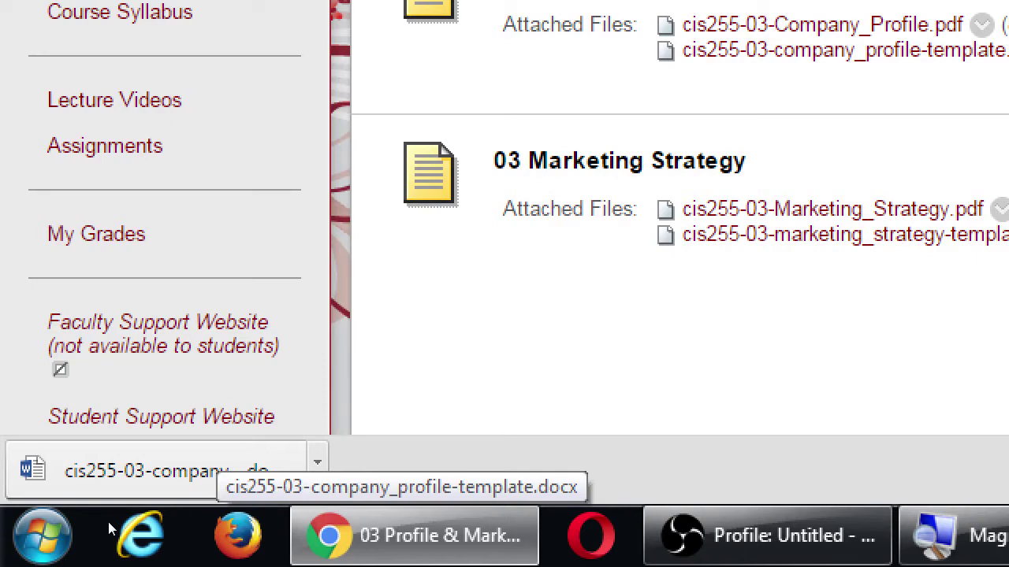
# - Open the downloaded company profile template in Word and close the Navigation pane
pyautogui.click(109, 519)
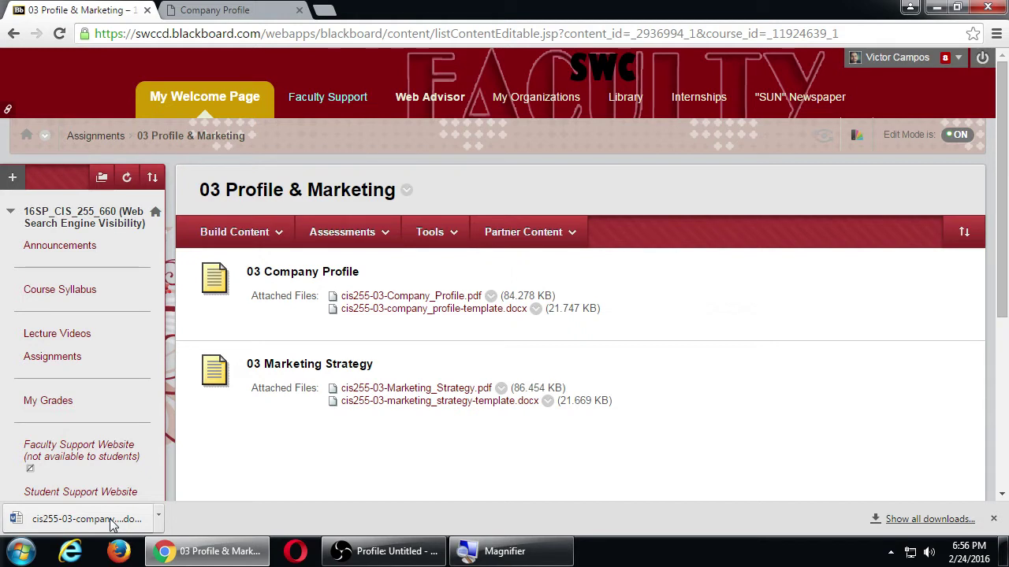
pyautogui.click(126, 519)
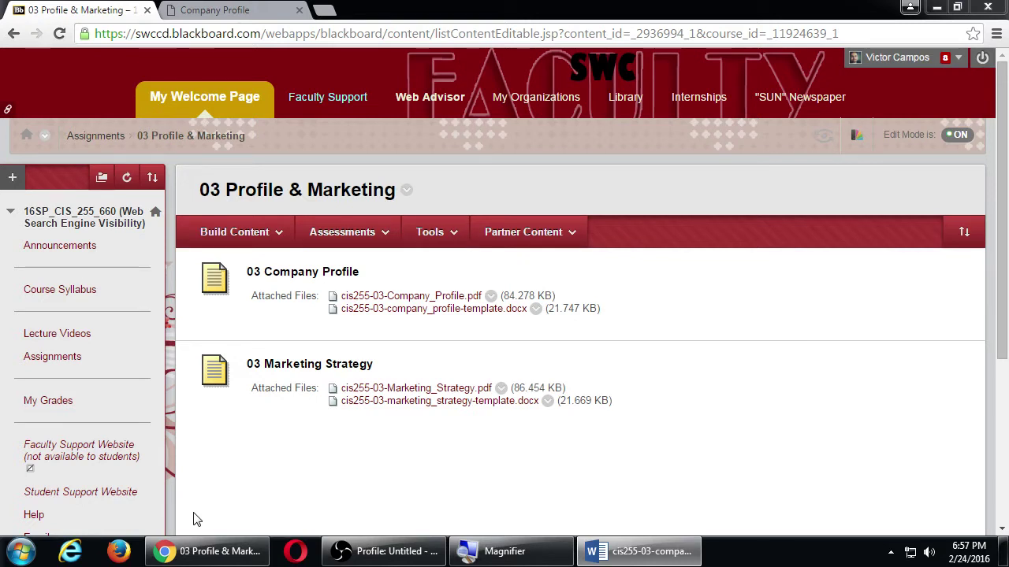
pyautogui.click(672, 558)
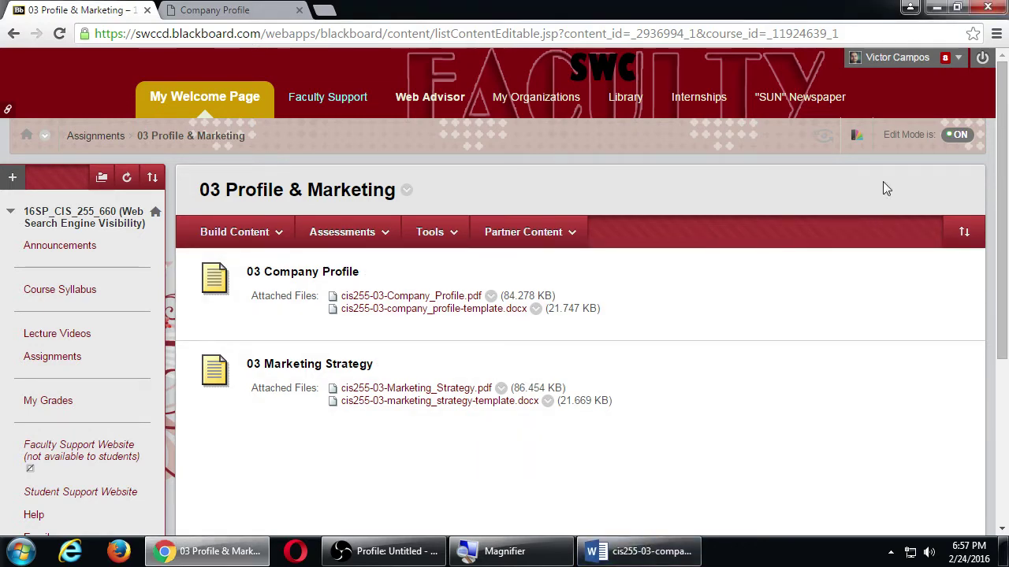
pyautogui.click(936, 13)
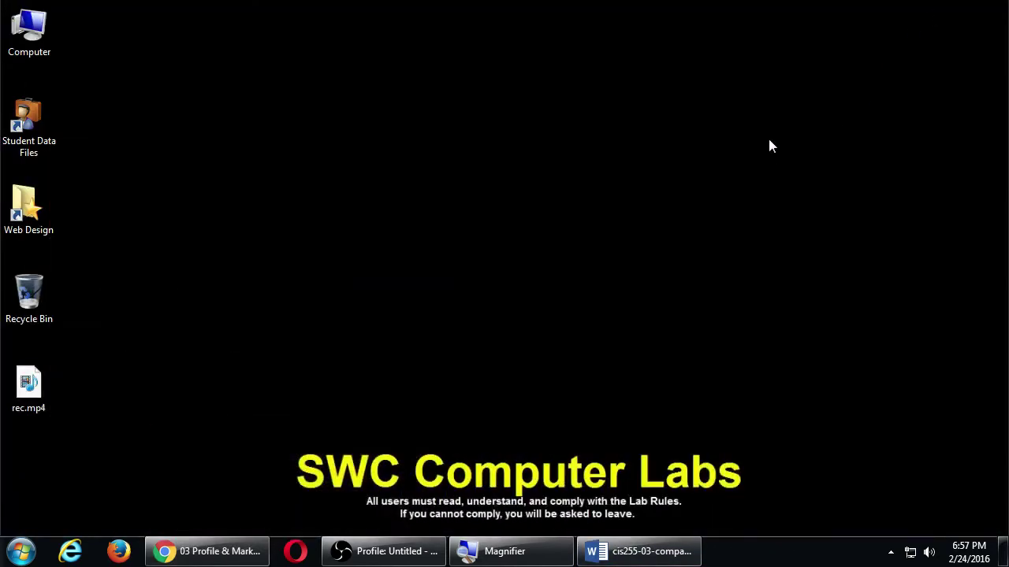
pyautogui.click(672, 555)
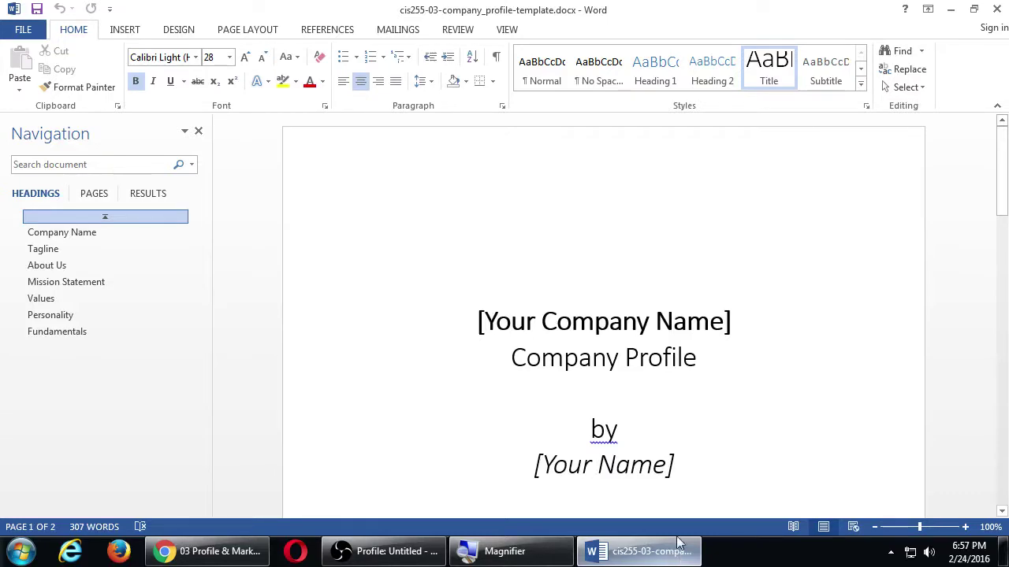
pyautogui.click(198, 132)
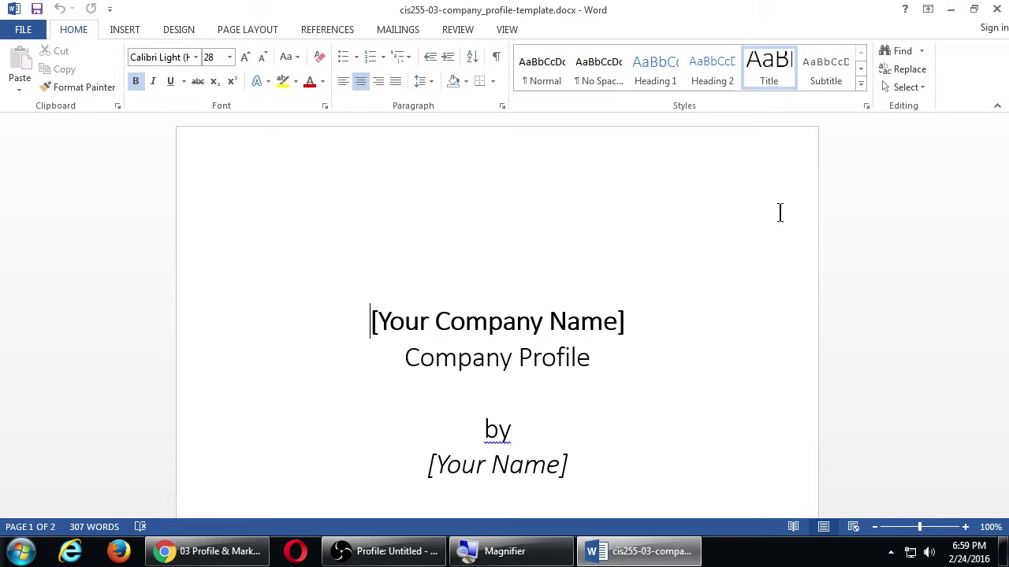
# - Add the line "Business License" below the [Your Name] placeholder on the cover page
pyautogui.scroll(-3, 691, 304)
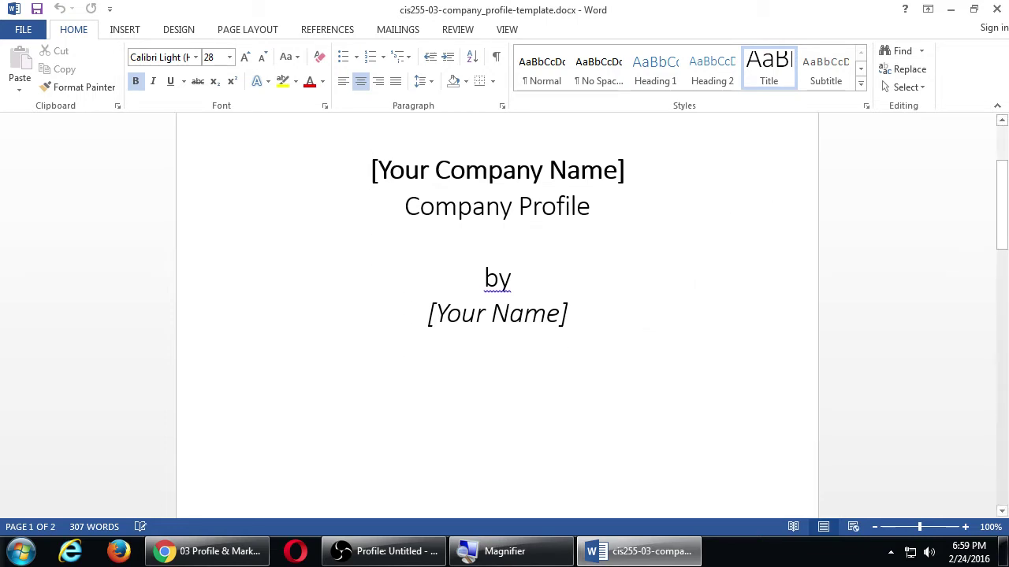
pyautogui.click(651, 306)
pyautogui.press('Down')
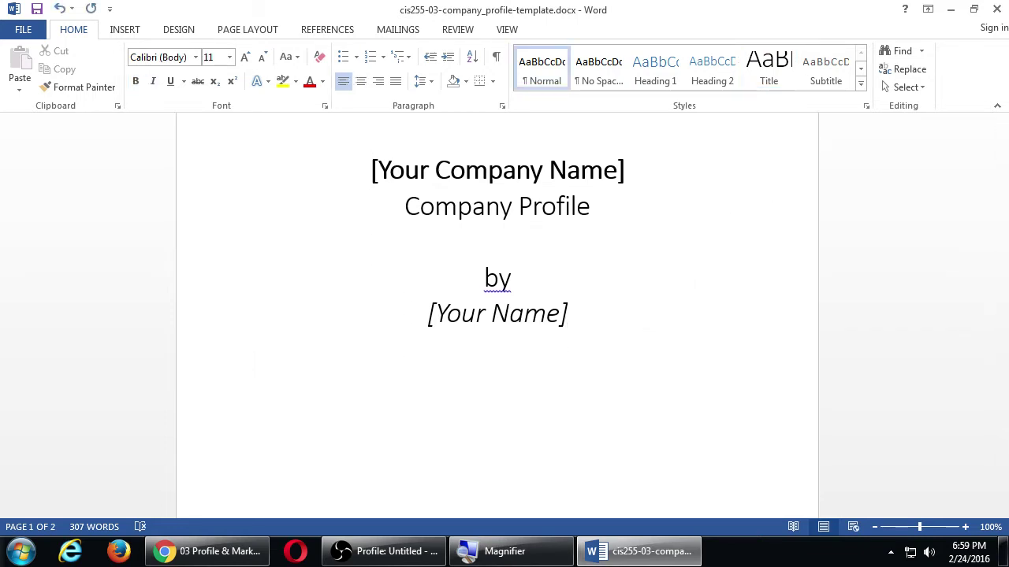
pyautogui.write('Business License  ')
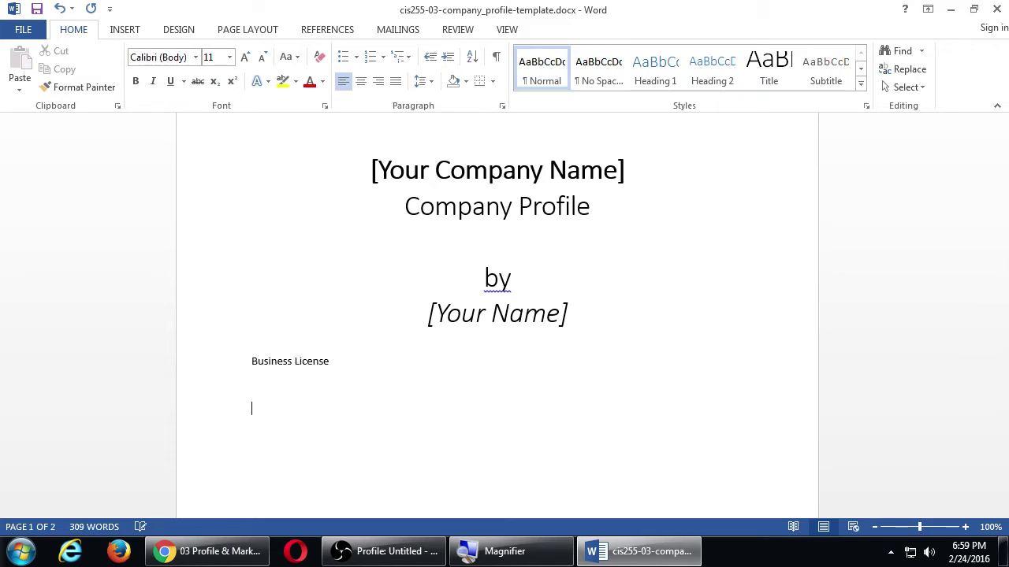
# - Add the line "Fictitious Name (DBA – Doing Business As)" below the Business License line, leaving a blank line between them
pyautogui.write('Fictioc')
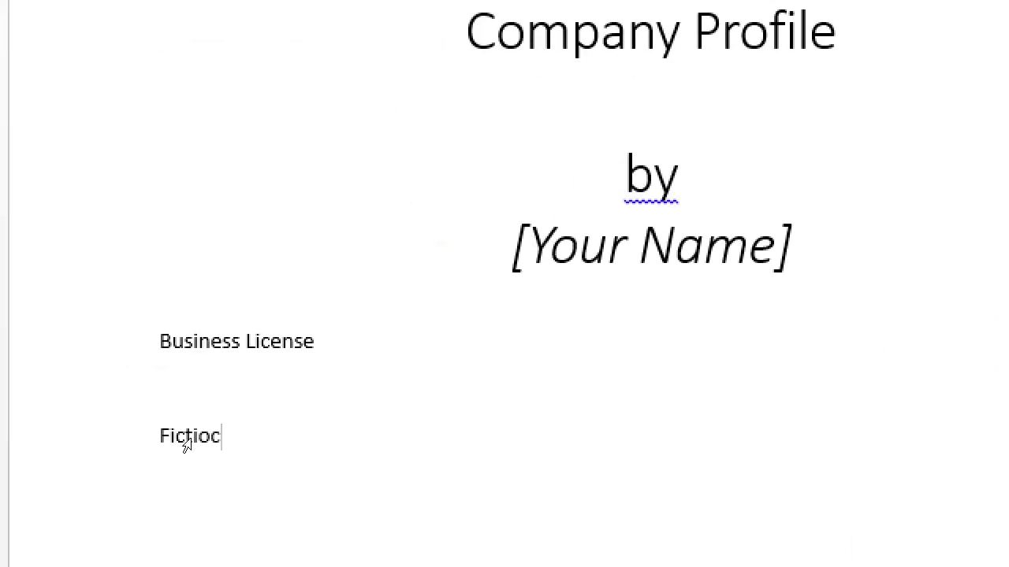
pyautogui.press('BackSpace')
pyautogui.press('BackSpace')
pyautogui.press('BackSpace')
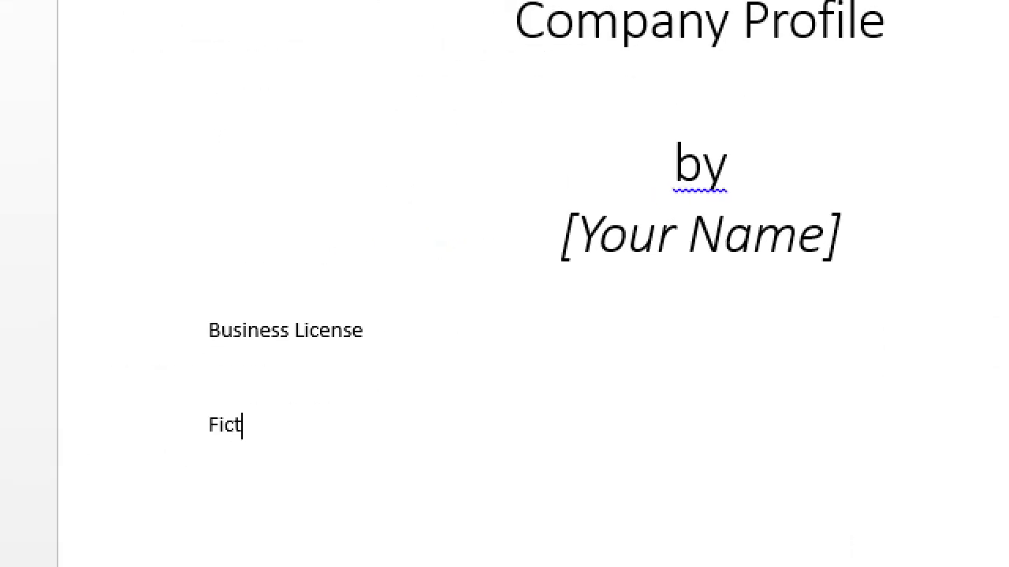
pyautogui.write('itious Name (DBA')
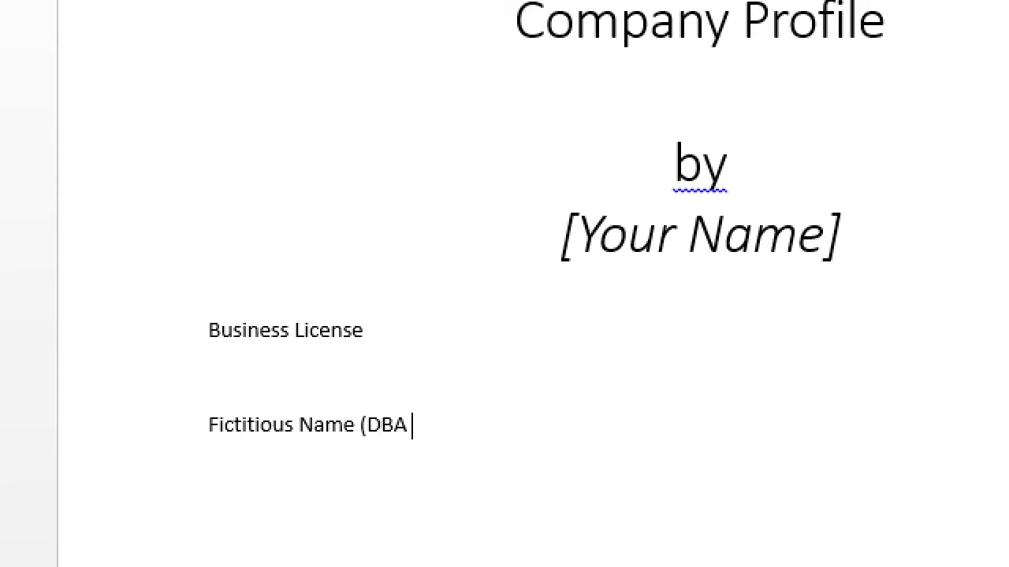
pyautogui.write(' - Doing Business ')
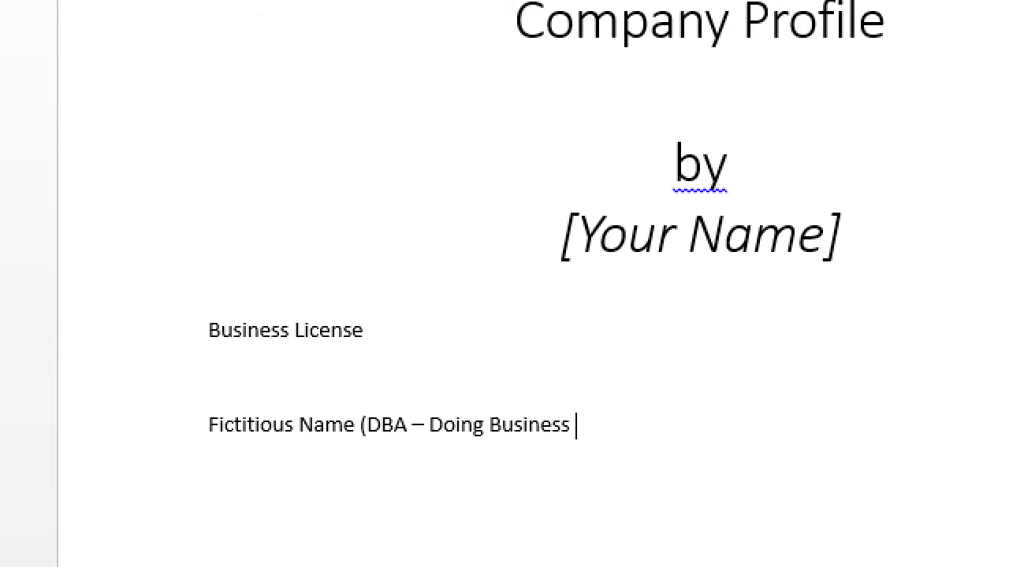
pyautogui.write('As)')
pyautogui.press('Return')
# - Insert the word "Business" between "Fictitious" and "Name" in the DBA line
pyautogui.press('Up')
pyautogui.press('Right')
pyautogui.press('Right')
pyautogui.press('Right')
pyautogui.press('Right')
pyautogui.press('Right')
pyautogui.press('Right')
pyautogui.press('Right')
pyautogui.press('Right')
pyautogui.press('Right')
pyautogui.press('Right')
pyautogui.write('Bus')
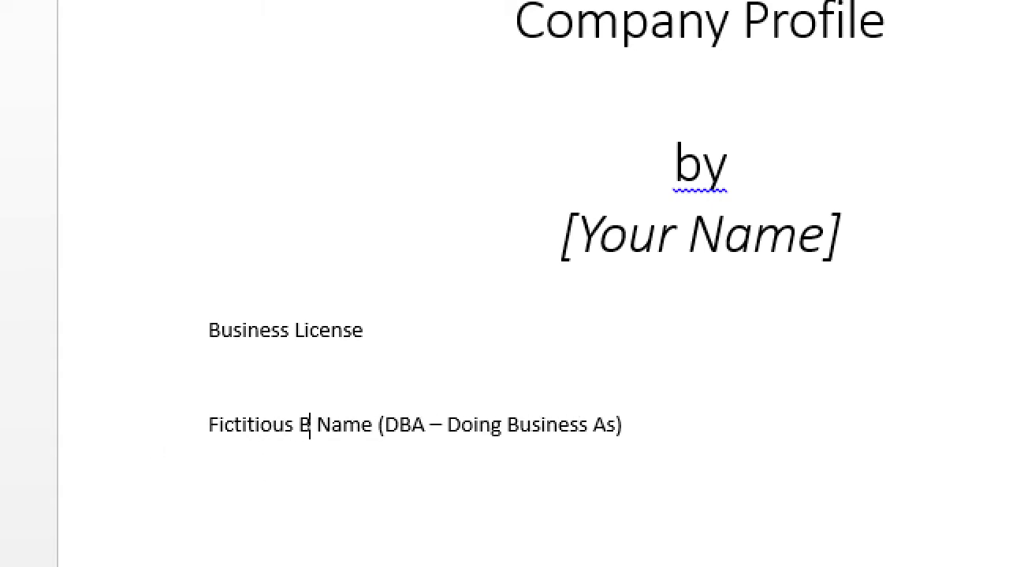
pyautogui.write('iness')
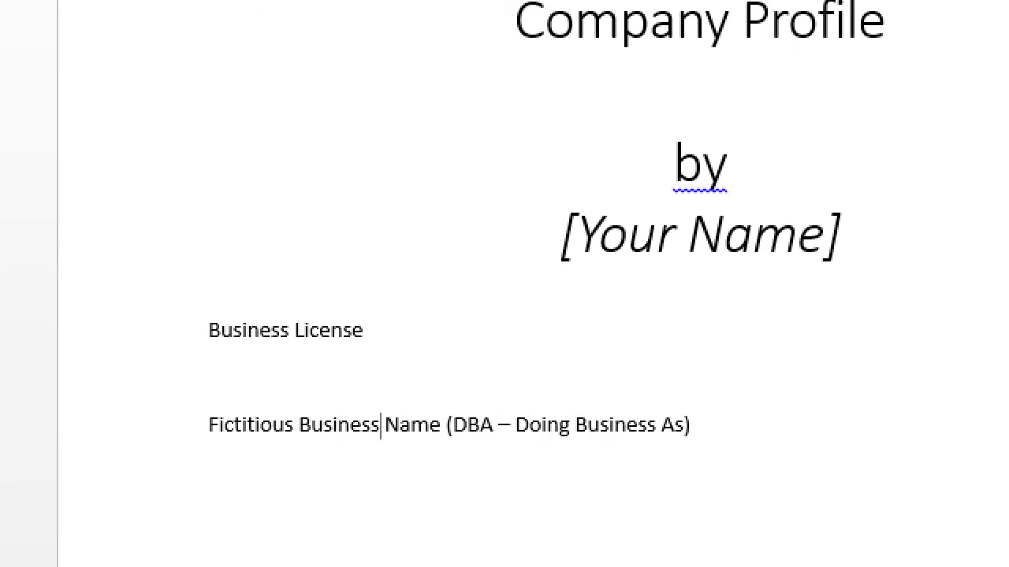
# - Add the abbreviation "(FBN)" and a space before "Fictitious Business Name", and place the cursor on the line below
pyautogui.press('Right')
pyautogui.press('Right')
pyautogui.press('Right')
pyautogui.press('Right')
pyautogui.press('Right')
pyautogui.press('Home')
pyautogui.write('(FB)')
pyautogui.press('Left')
pyautogui.write('FB')
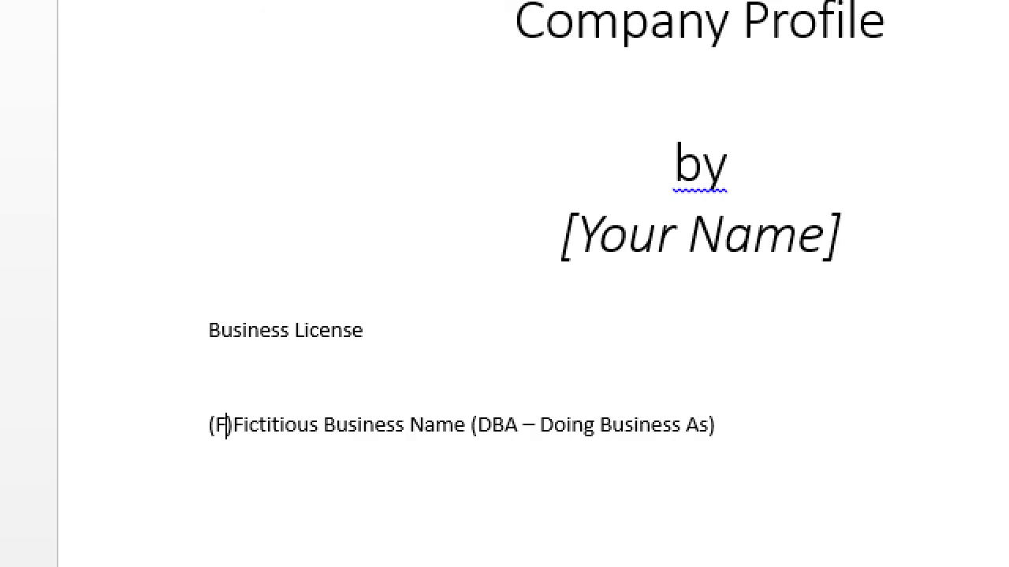
pyautogui.write('N')
pyautogui.press('Right')
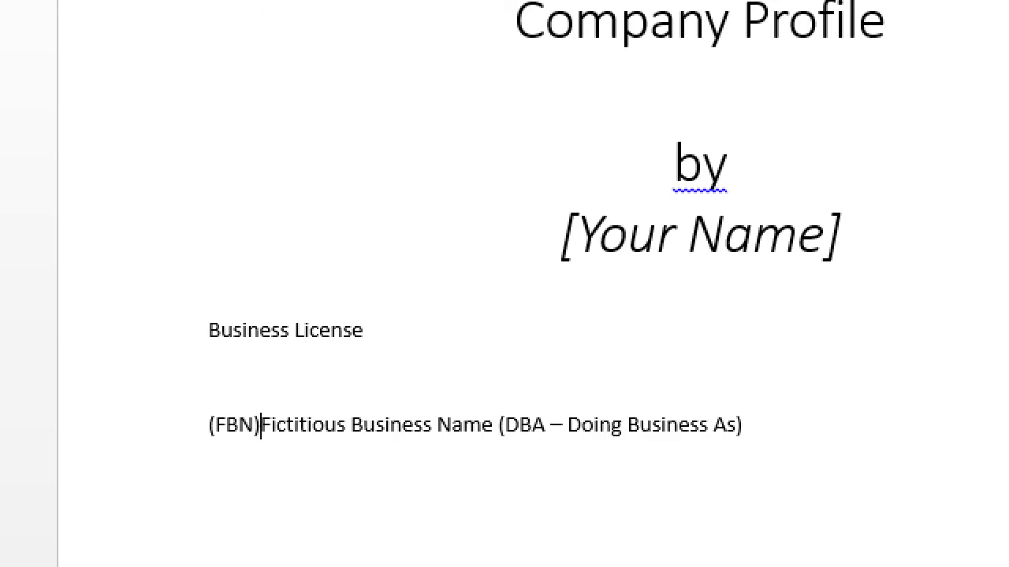
pyautogui.press('Down')
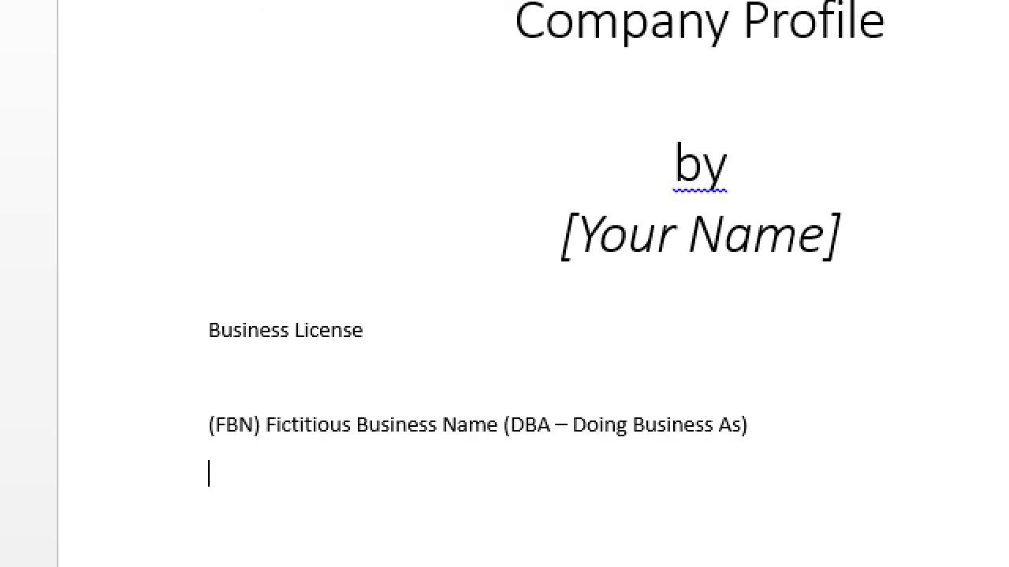
# - Add the line "Search San Diego FBN" below the DBA line and remove the blank line under Business License
pyautogui.write('Search San')
pyautogui.write('FBN')
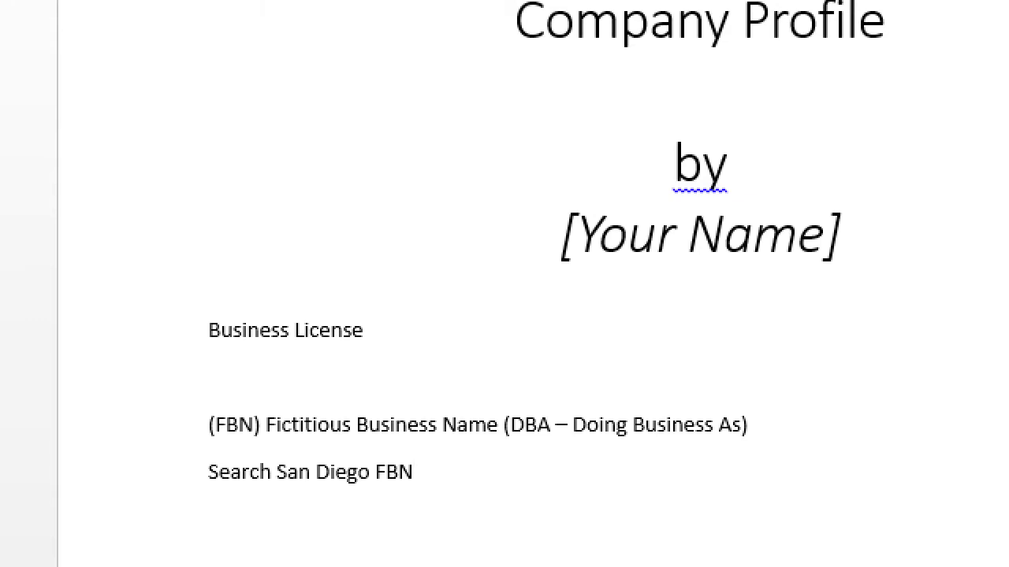
pyautogui.press('Up')
pyautogui.press('Up')
pyautogui.press('Up')
pyautogui.press('Down')
pyautogui.press('BackSpace')
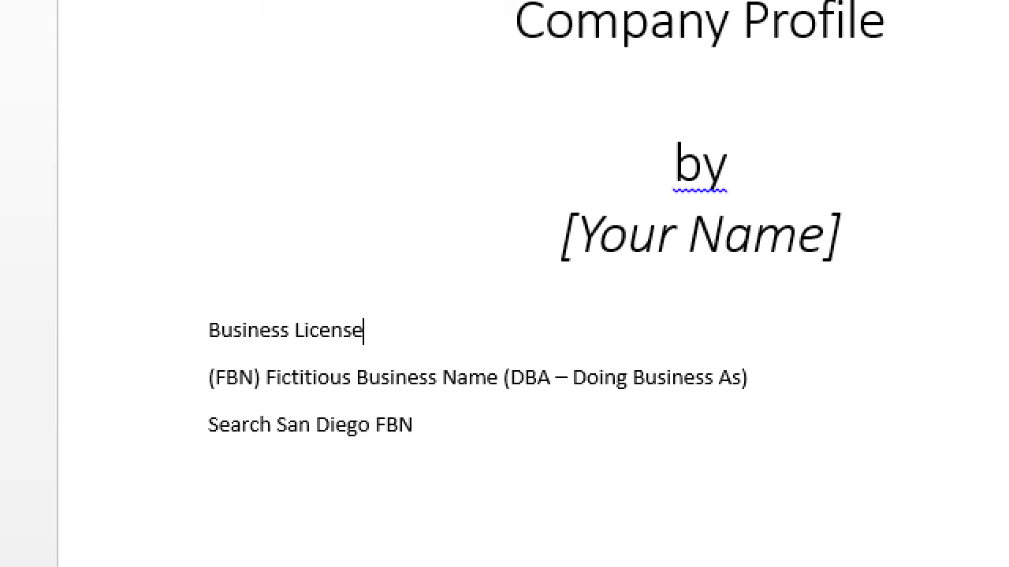
# - Insert a blank line above the "Search San Diego FBN" line on the cover page
pyautogui.press('Down')
pyautogui.press('Down')
pyautogui.press('Home')
pyautogui.press('Return')
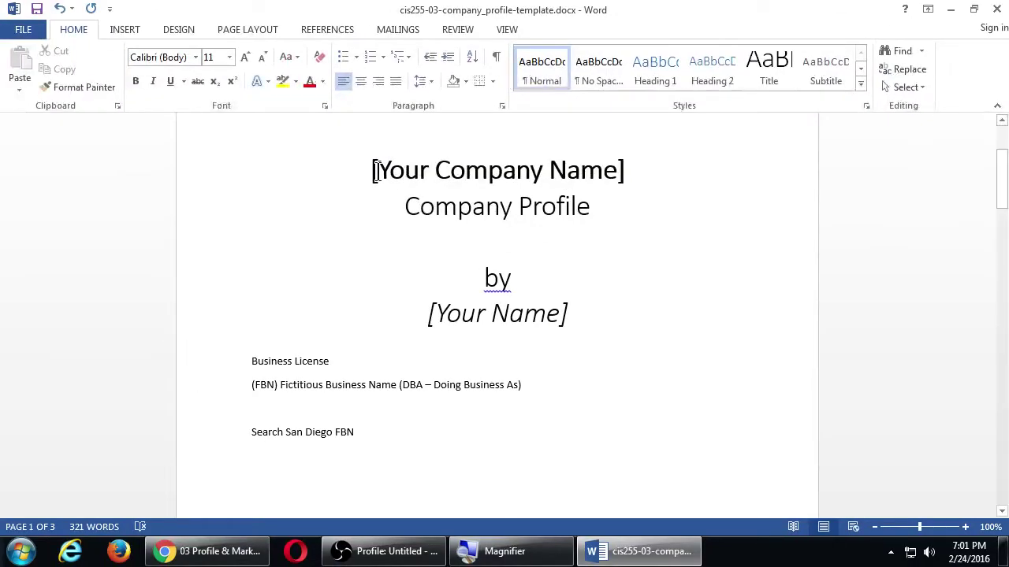
# - Highlight the "Your Company Name" placeholder and the "Date" placeholder on the cover page
pyautogui.moveTo(377, 170); pyautogui.dragTo(615, 169)
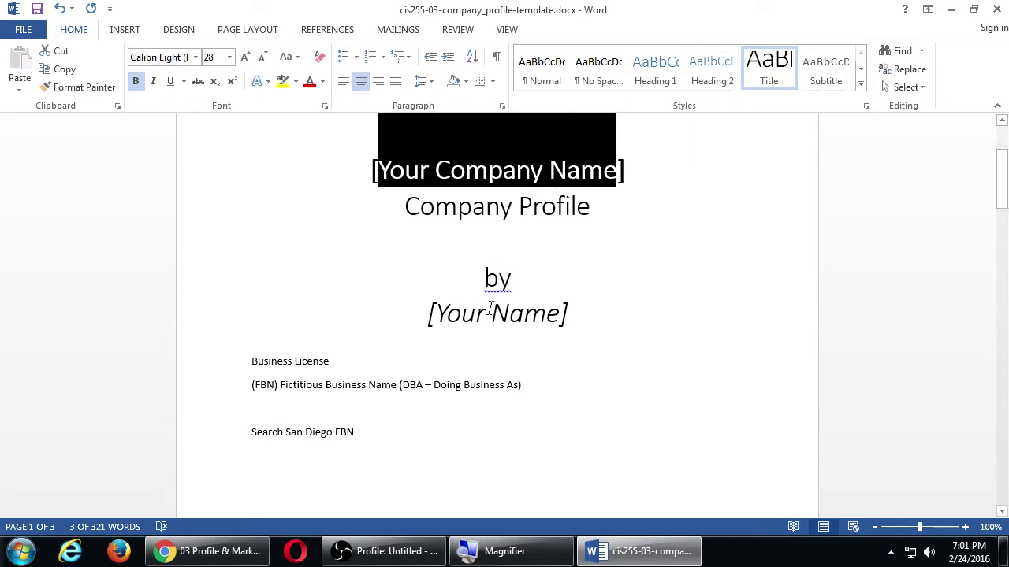
pyautogui.scroll(-3, 504, 311)
pyautogui.scroll(-5, 511, 311)
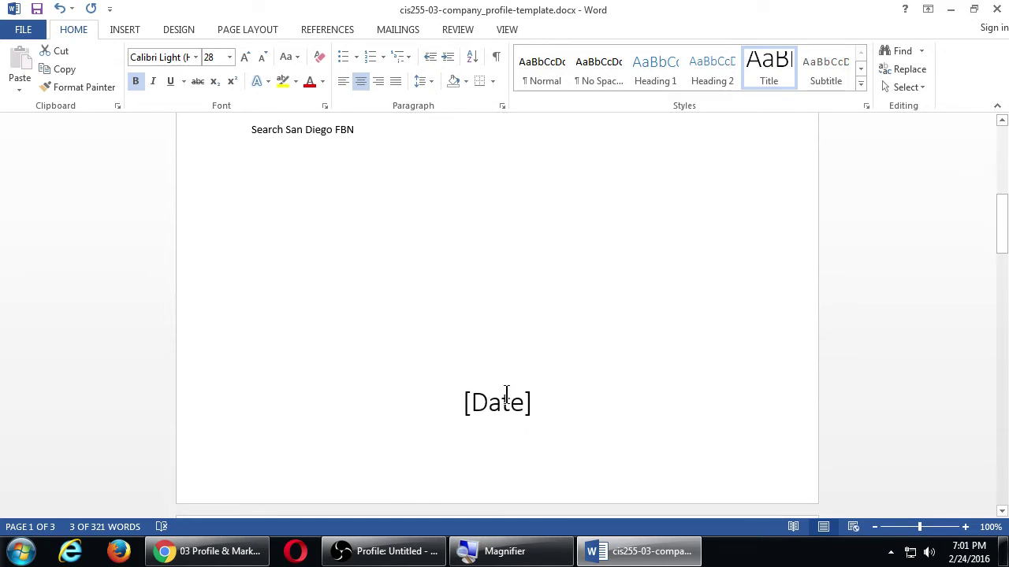
pyautogui.doubleClick(509, 403)
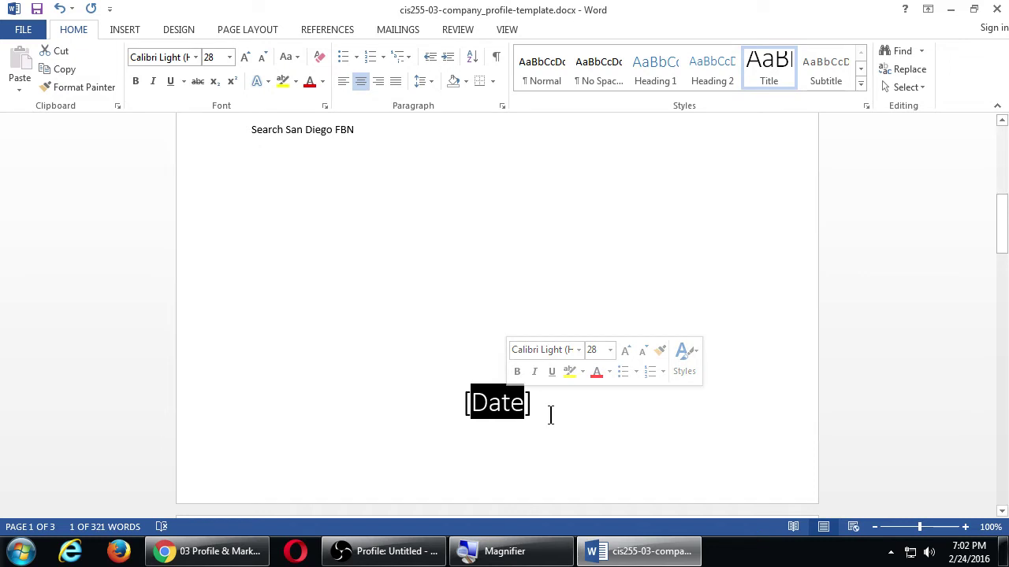
# - Highlight the template's section headings on page 3 one by one: Company Name, Tagline, About Us, Mission Statement and Values
pyautogui.scroll(-2, 501, 411)
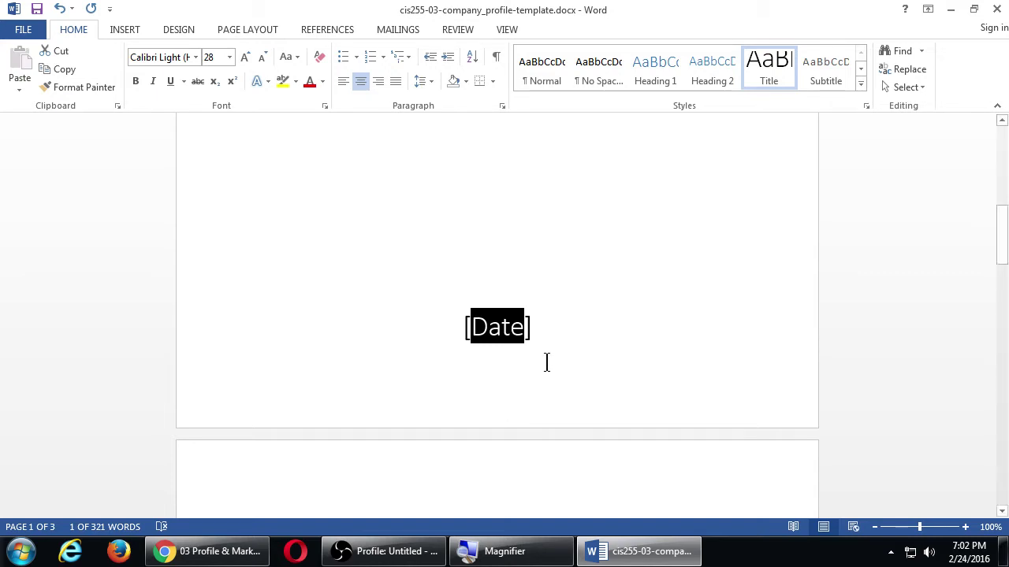
pyautogui.scroll(-3, 545, 356)
pyautogui.scroll(-9, 550, 353)
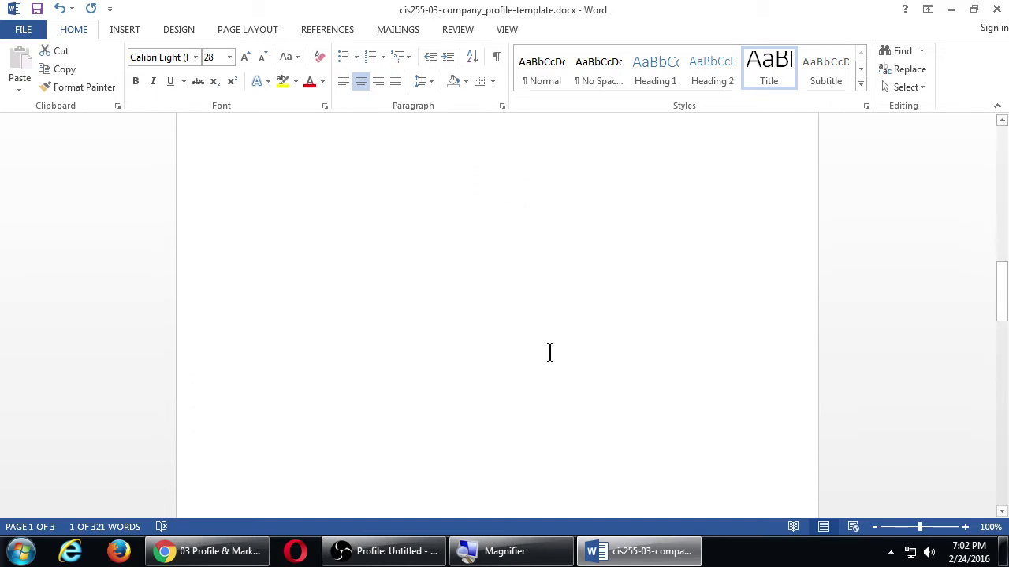
pyautogui.scroll(-7, 551, 359)
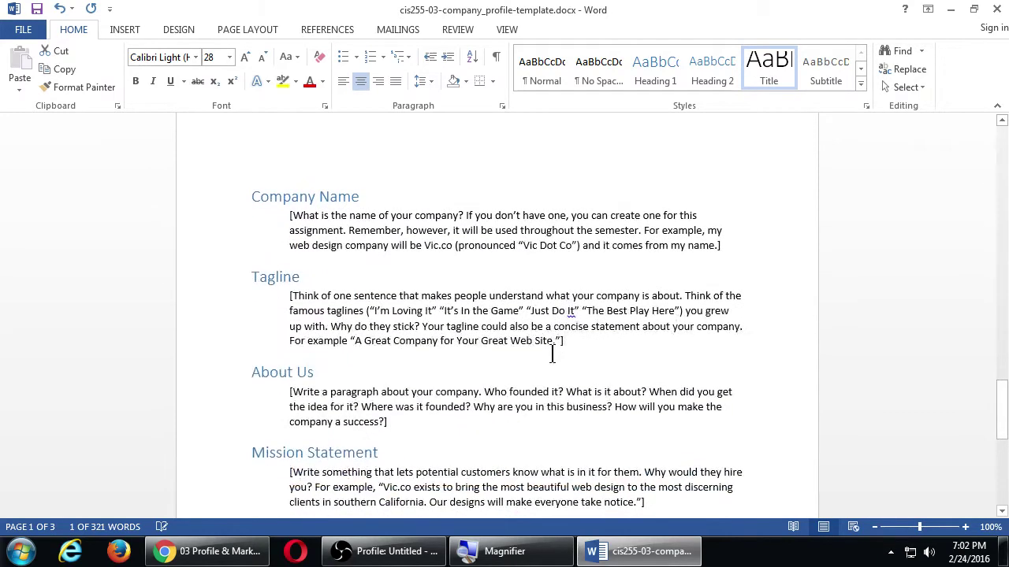
pyautogui.moveTo(284, 160); pyautogui.dragTo(360, 162)
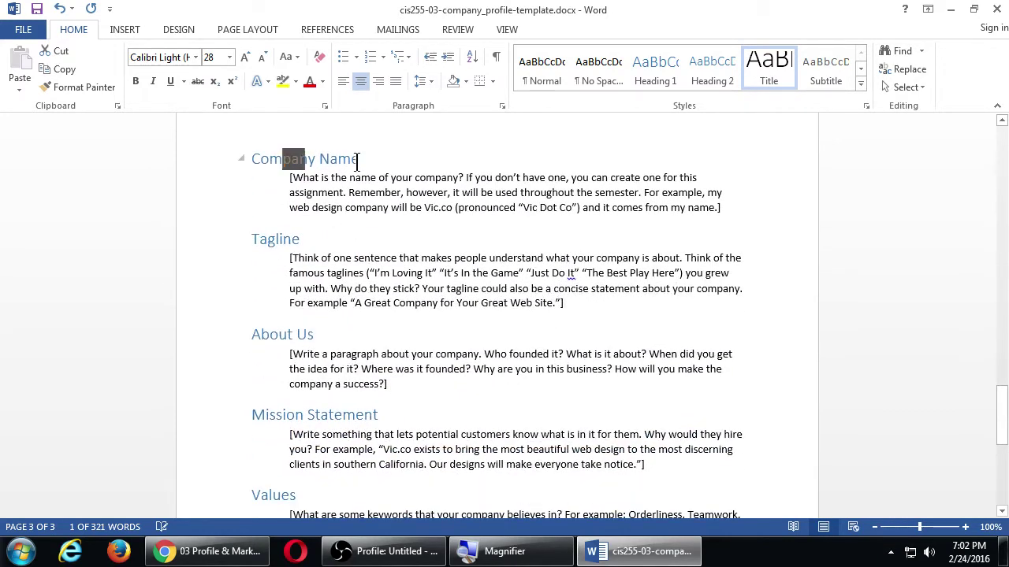
pyautogui.doubleClick(270, 238)
pyautogui.tripleClick(282, 336)
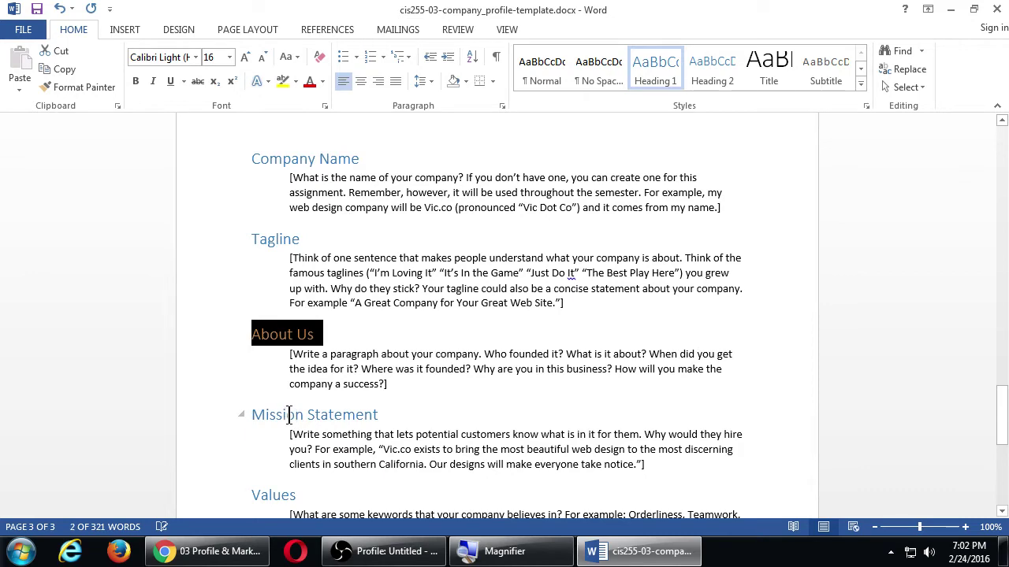
pyautogui.tripleClick(284, 414)
pyautogui.tripleClick(276, 492)
# - Review the Personality and Fundamentals sections at the end of the template, highlighting part of the Fundamentals instructions
pyautogui.scroll(-6, 338, 490)
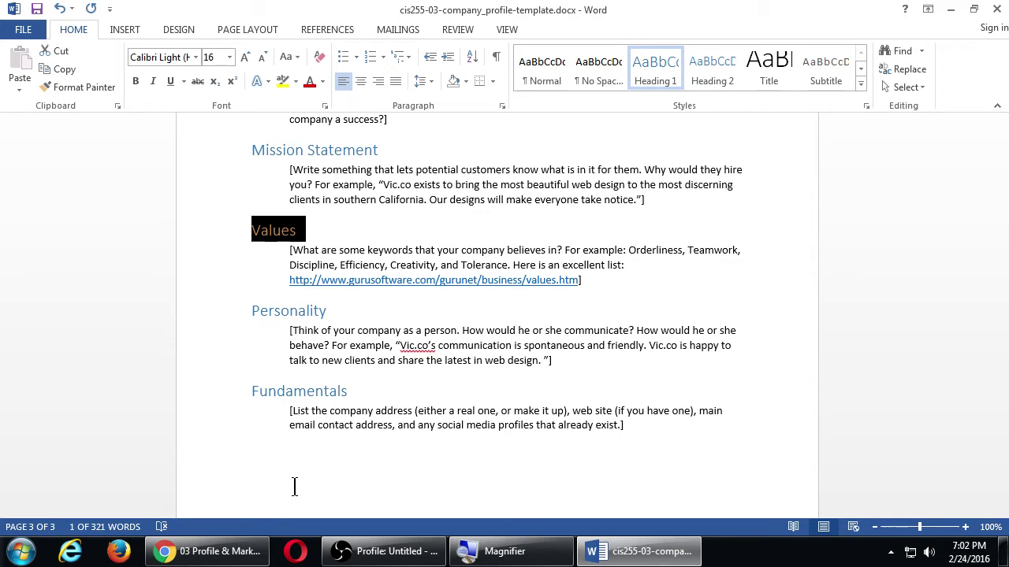
pyautogui.scroll(2, 266, 495)
pyautogui.scroll(-1, 450, 476)
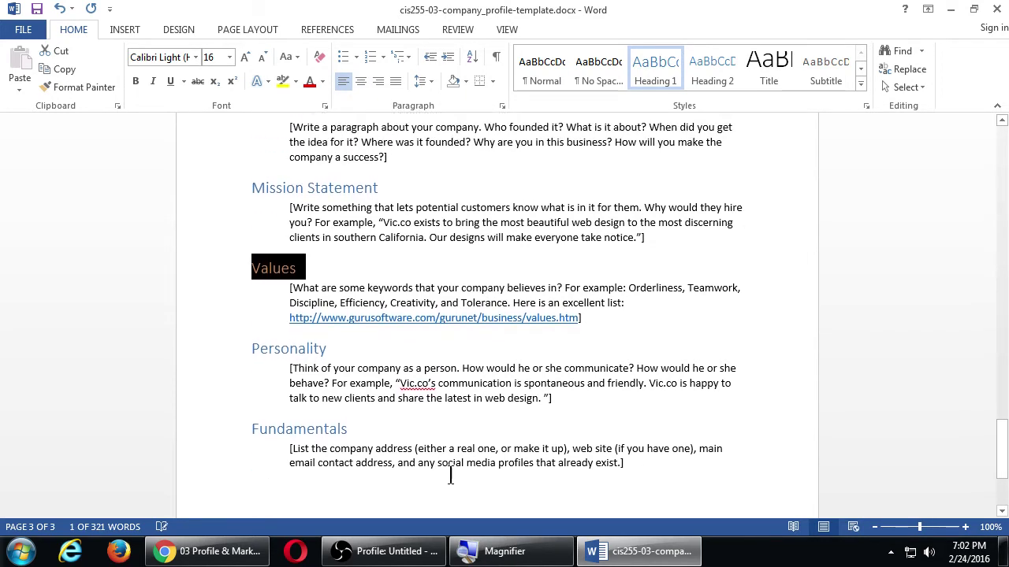
pyautogui.click(452, 451)
pyautogui.moveTo(416, 449); pyautogui.dragTo(542, 471)
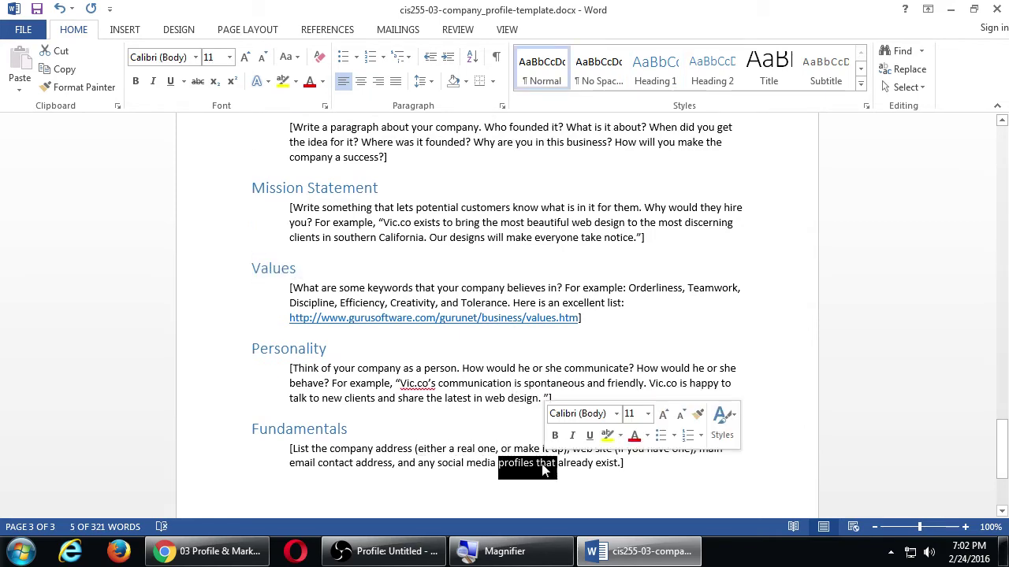
# - Magnify the Company Name section and select the example name "Vic.co" in its instructions
pyautogui.scroll(6, 542, 471)
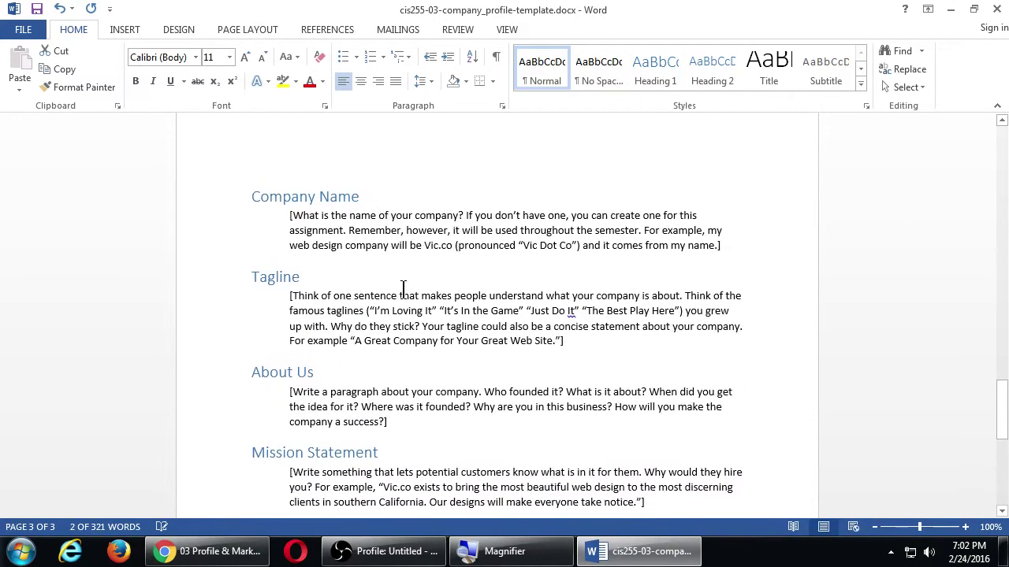
pyautogui.tripleClick(275, 197)
pyautogui.click(402, 230)
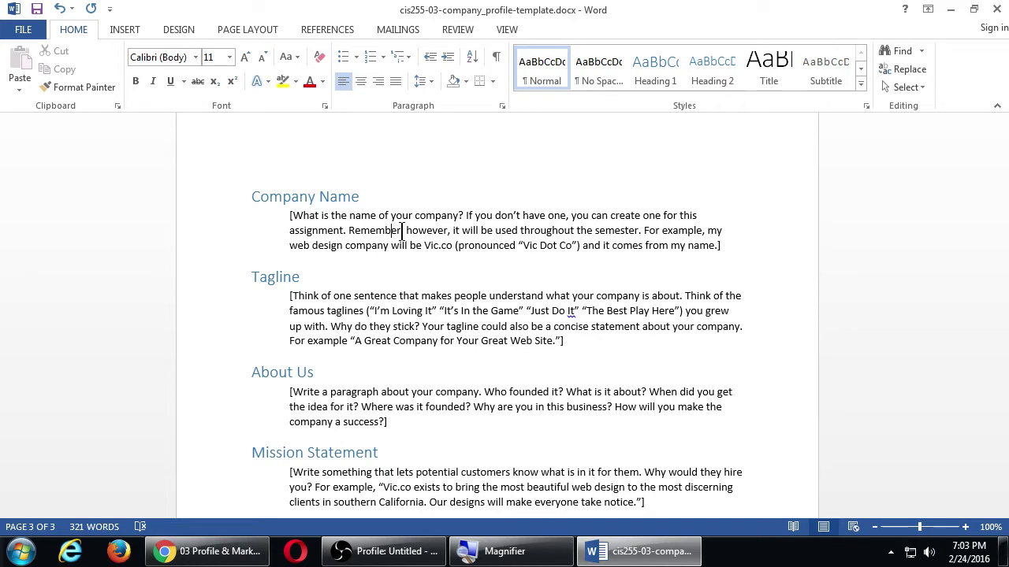
pyautogui.press('super+plus')
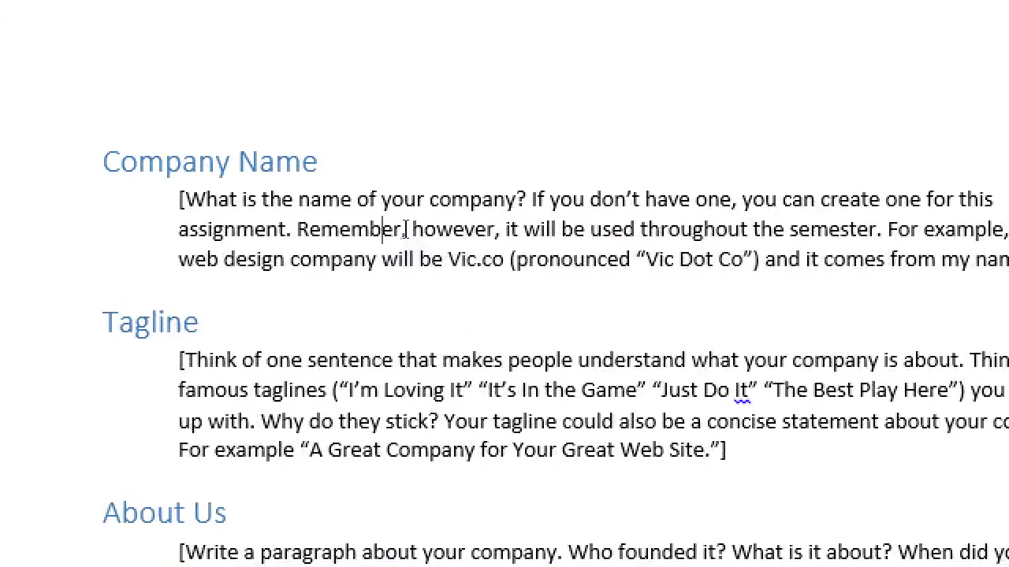
pyautogui.press('Down')
pyautogui.hotkey('ctrl', 'Right')
pyautogui.hotkey('ctrl', 'Right')
pyautogui.hotkey('ctrl', 'Right')
pyautogui.hotkey('ctrl', 'Right')
pyautogui.hotkey('ctrl', 'Right')
pyautogui.hotkey('ctrl', 'shift', 'Left')
pyautogui.hotkey('ctrl', 'shift', 'Left')
pyautogui.hotkey('ctrl', 'shift', 'Left')
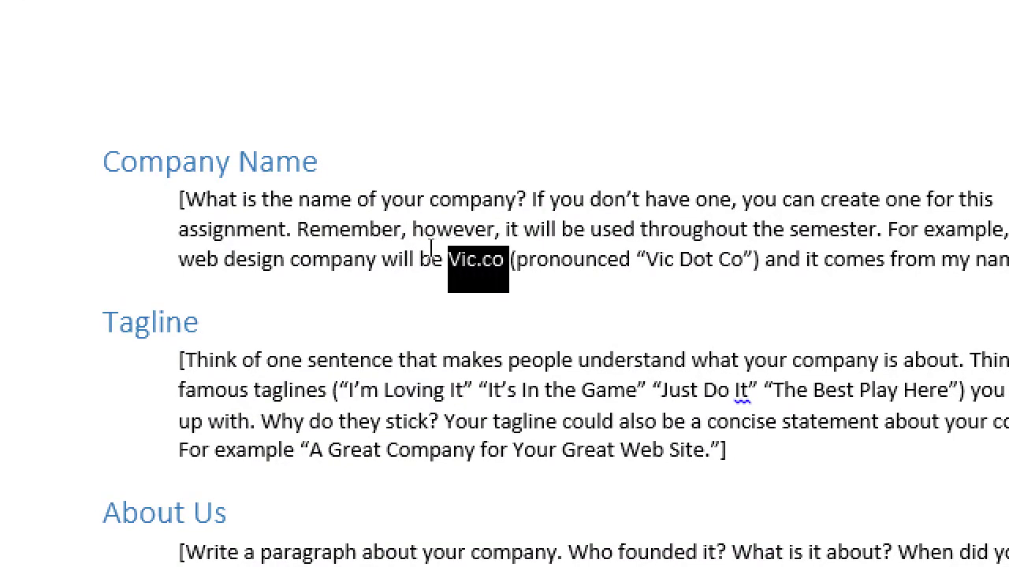
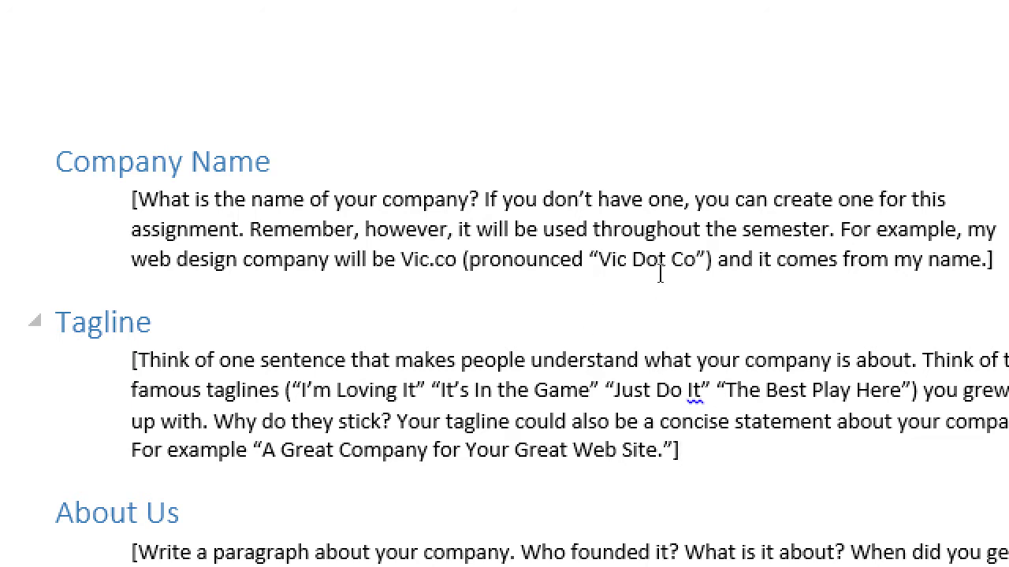
# - Examine the About Us and Mission Statement sections, highlighting each heading in turn
pyautogui.scroll(-3, 550, 468)
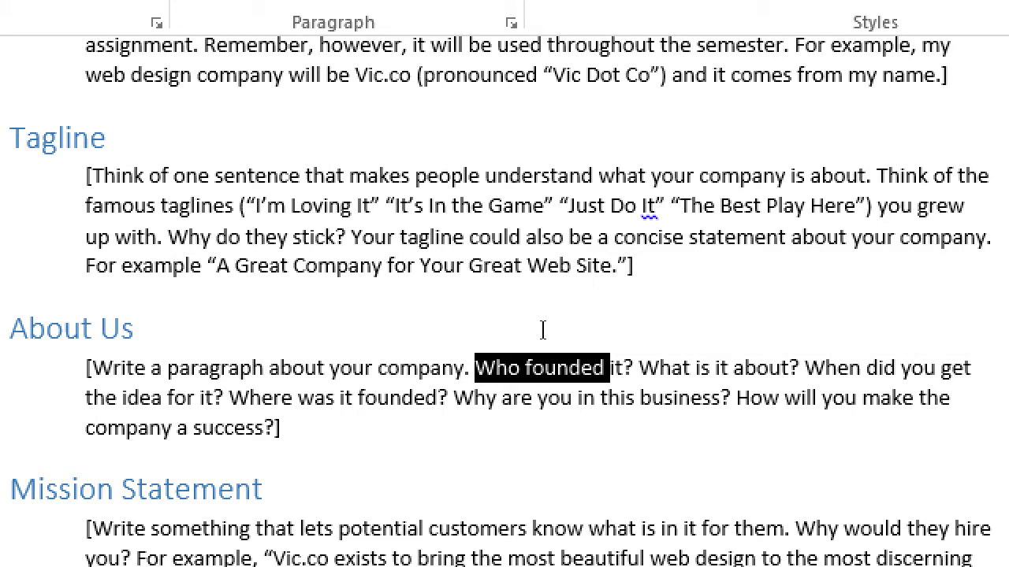
pyautogui.scroll(-1, 461, 338)
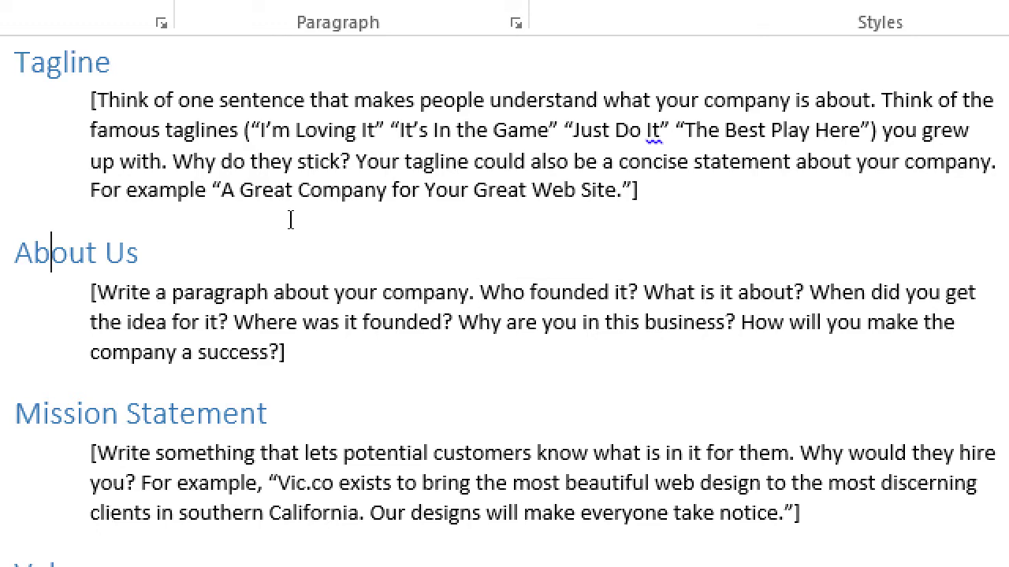
pyautogui.tripleClick(281, 219)
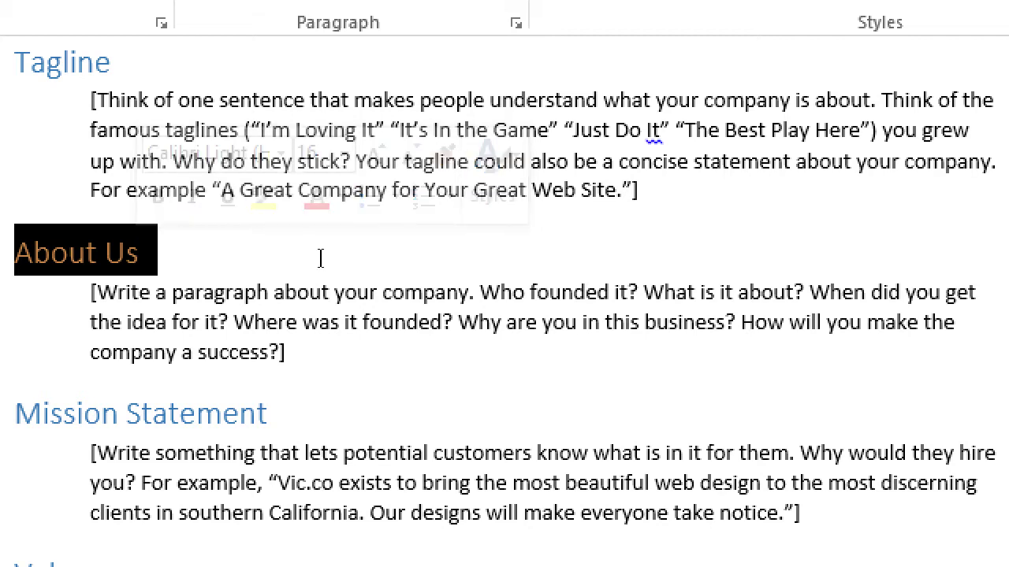
pyautogui.scroll(-1, 319, 256)
pyautogui.tripleClick(84, 337)
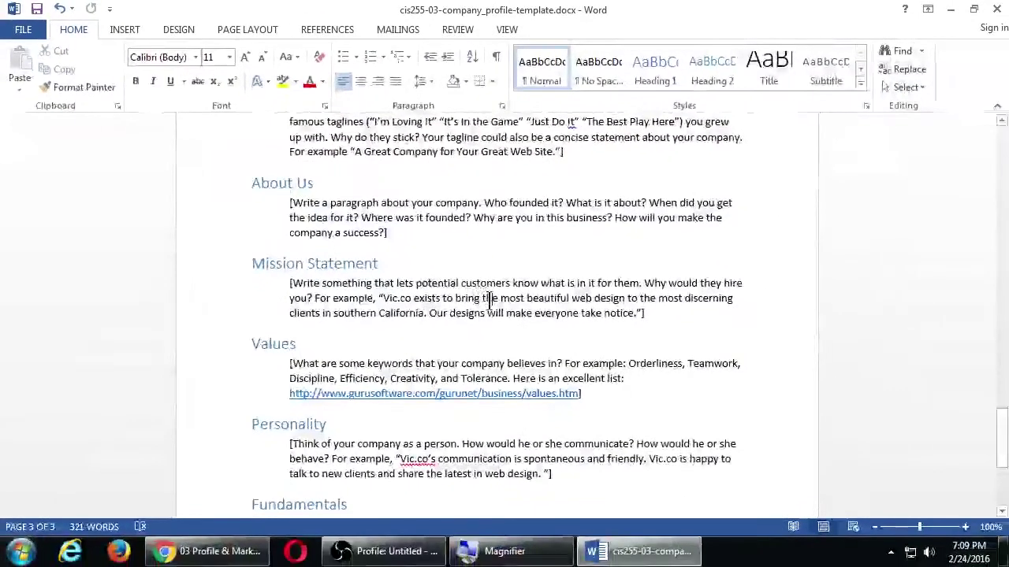
# - Switch to Chrome and open coca-cola.com in a new tab
pyautogui.click(265, 545)
pyautogui.hotkey('ctrl', 't')
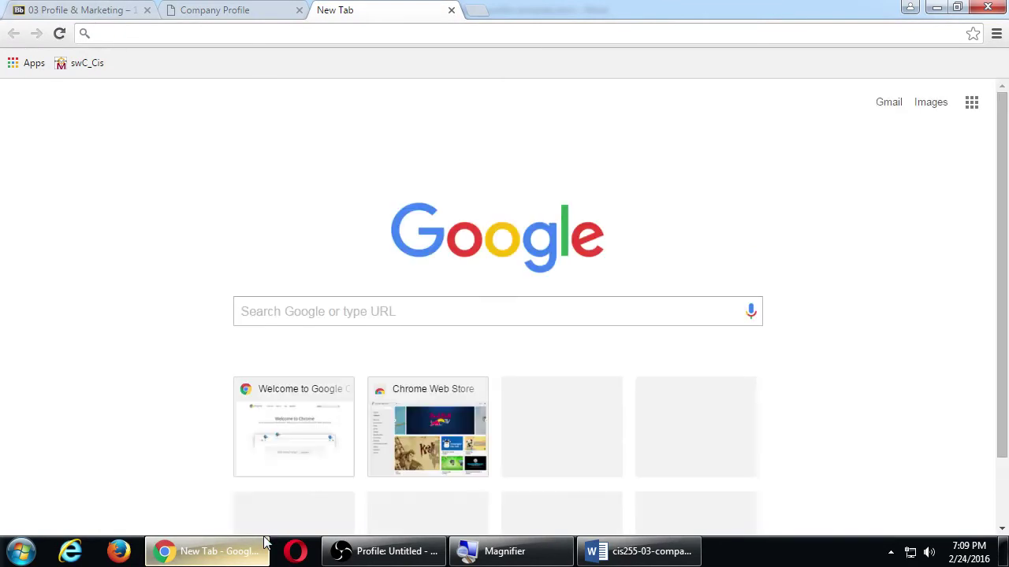
pyautogui.write('coca-cola.')
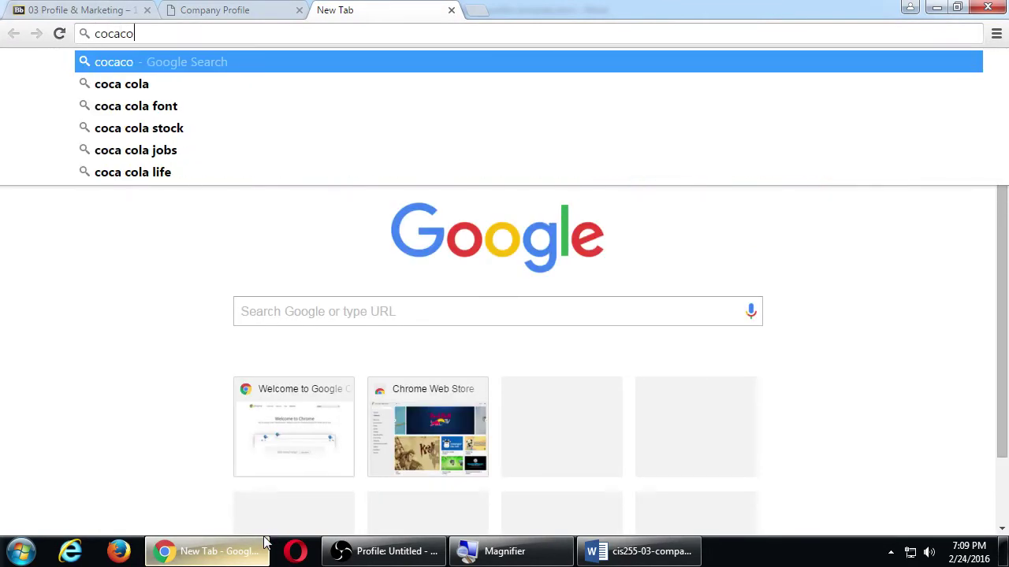
pyautogui.write('com')
pyautogui.press('Return')
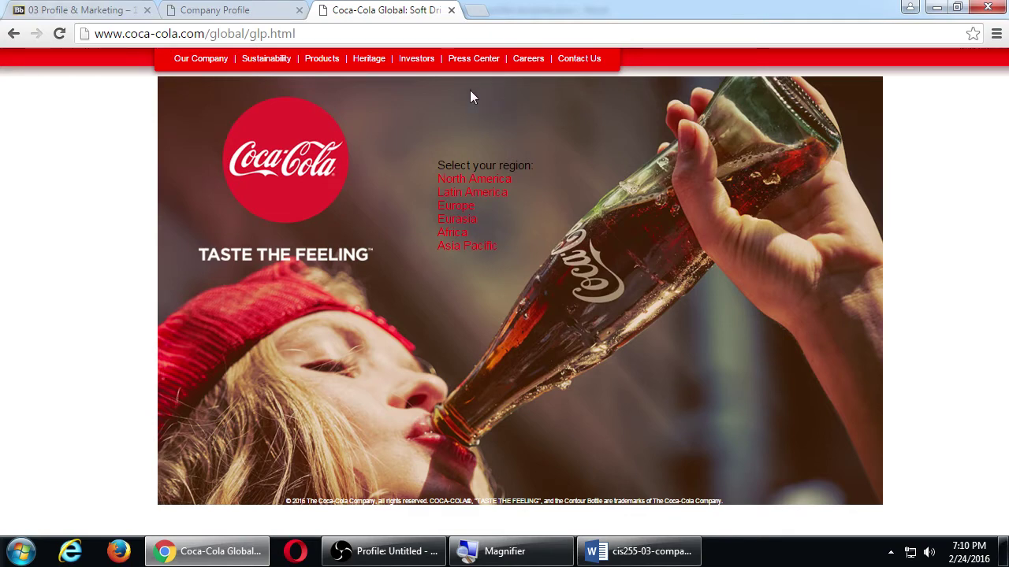
# - Open Coca-Cola's Investors page and look through it down to the footer for company information
pyautogui.click(413, 63)
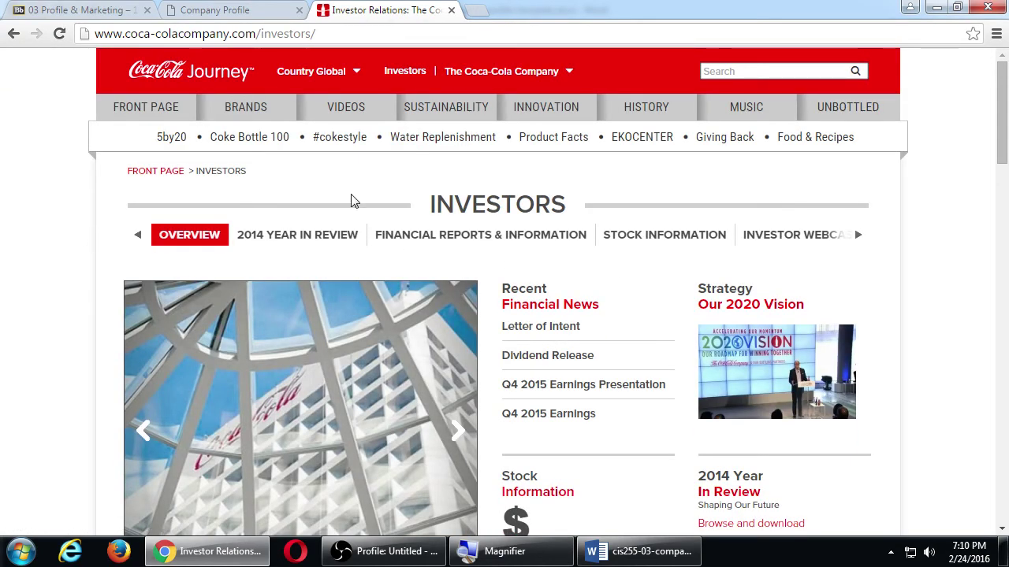
pyautogui.scroll(-5, 504, 241)
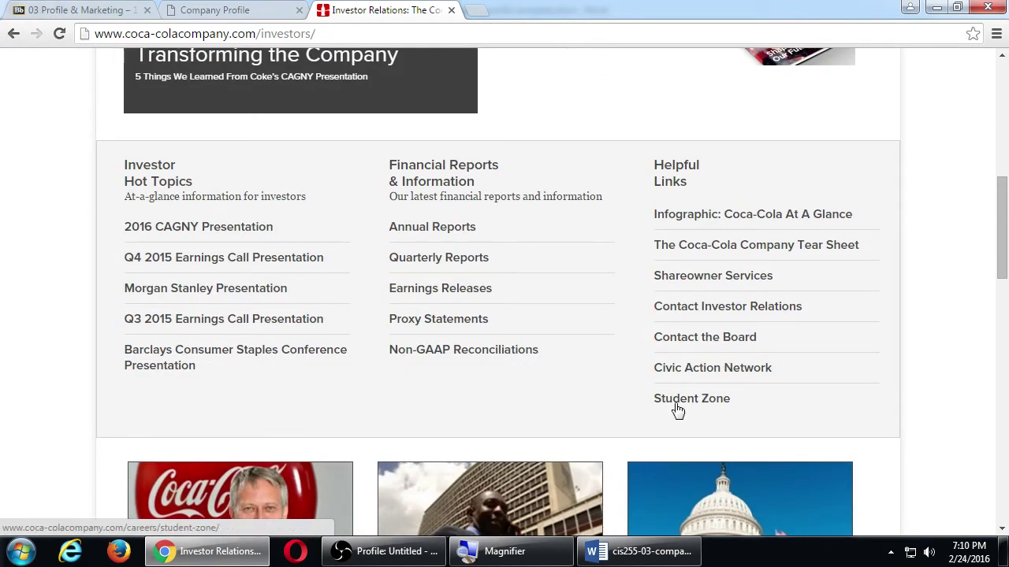
pyautogui.scroll(-3, 464, 372)
pyautogui.scroll(-3, 465, 372)
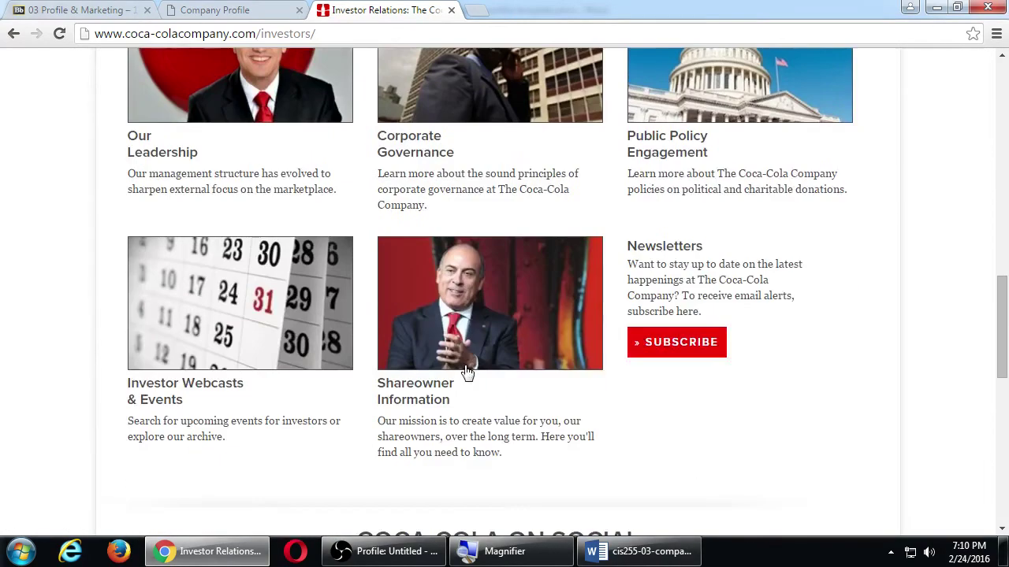
pyautogui.scroll(1, 465, 372)
pyautogui.scroll(-3, 465, 372)
pyautogui.scroll(-5, 464, 367)
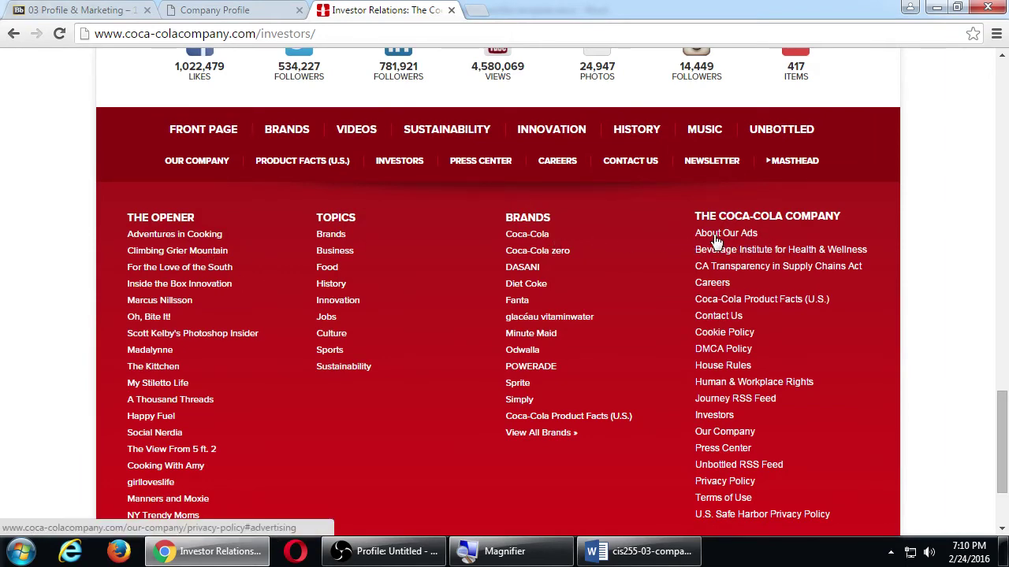
pyautogui.scroll(-1, 827, 394)
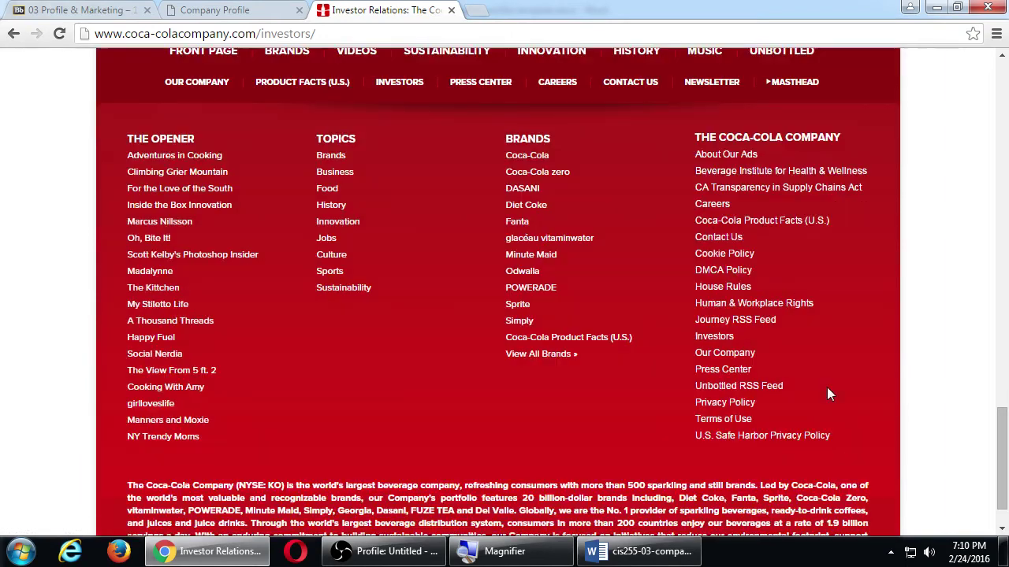
# - Open the Our Company page from the footer links and look over its contents
pyautogui.click(724, 354)
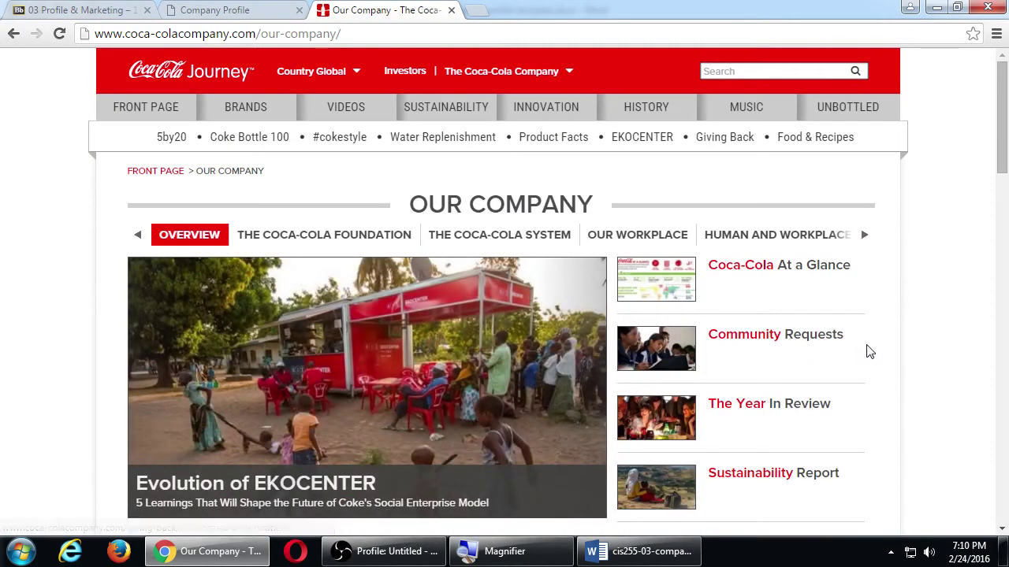
pyautogui.scroll(-4, 871, 351)
pyautogui.scroll(-1, 875, 352)
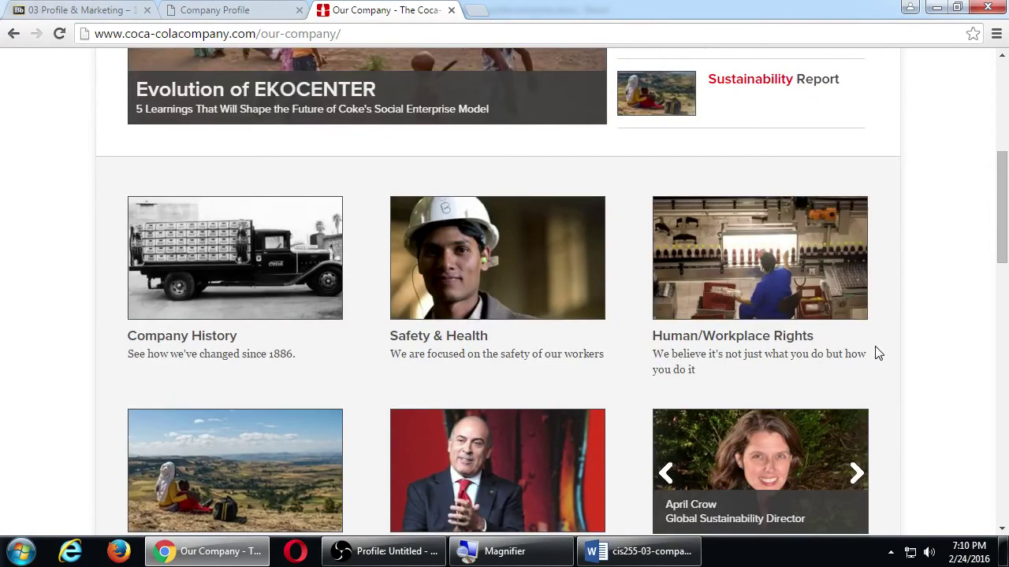
pyautogui.scroll(4, 318, 357)
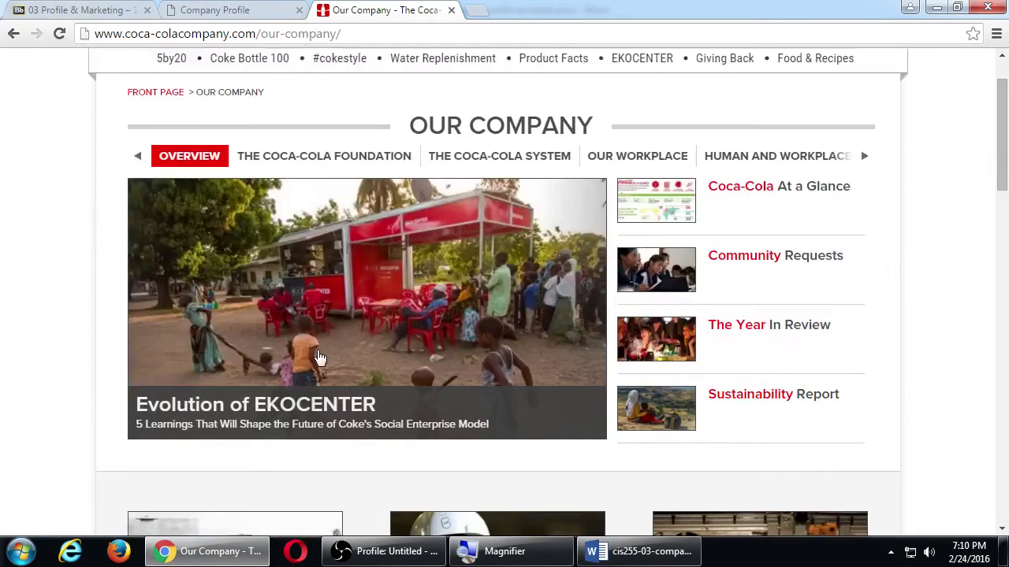
pyautogui.scroll(1, 319, 357)
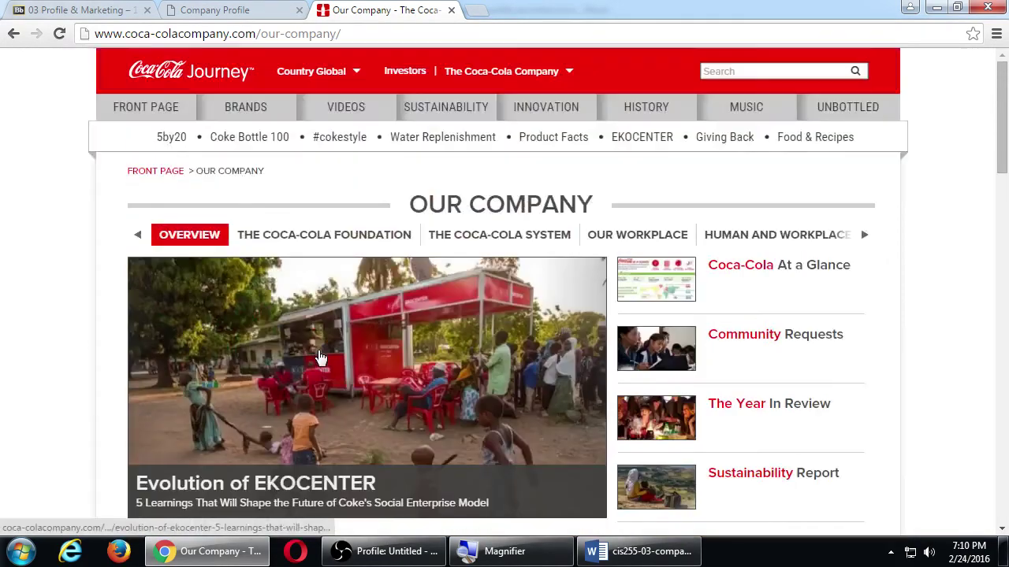
# - Open the Coca-Cola At a Glance page and look through its infographic down to the Portfolio and Partners sections
pyautogui.click(763, 270)
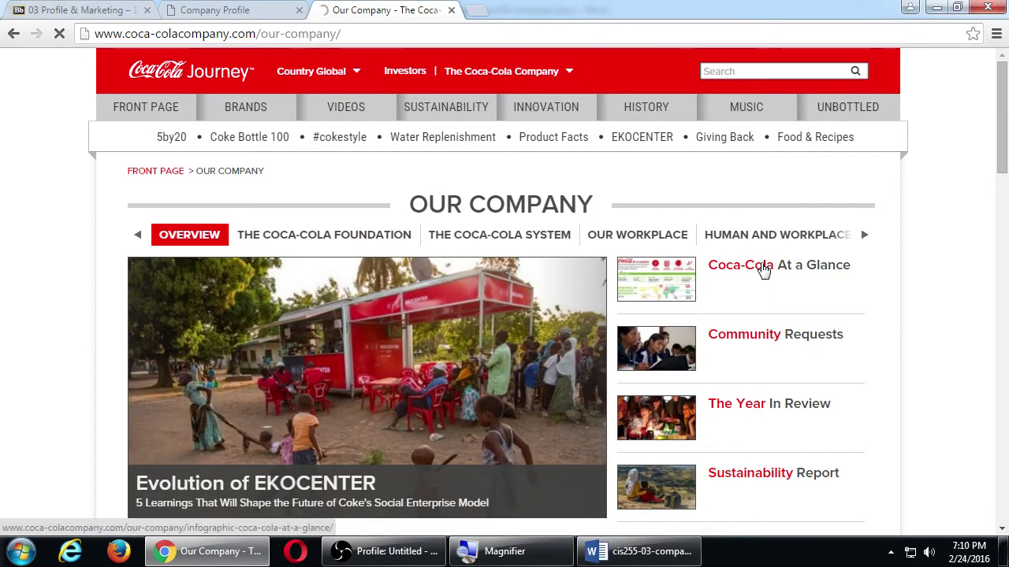
pyautogui.scroll(-1, 609, 406)
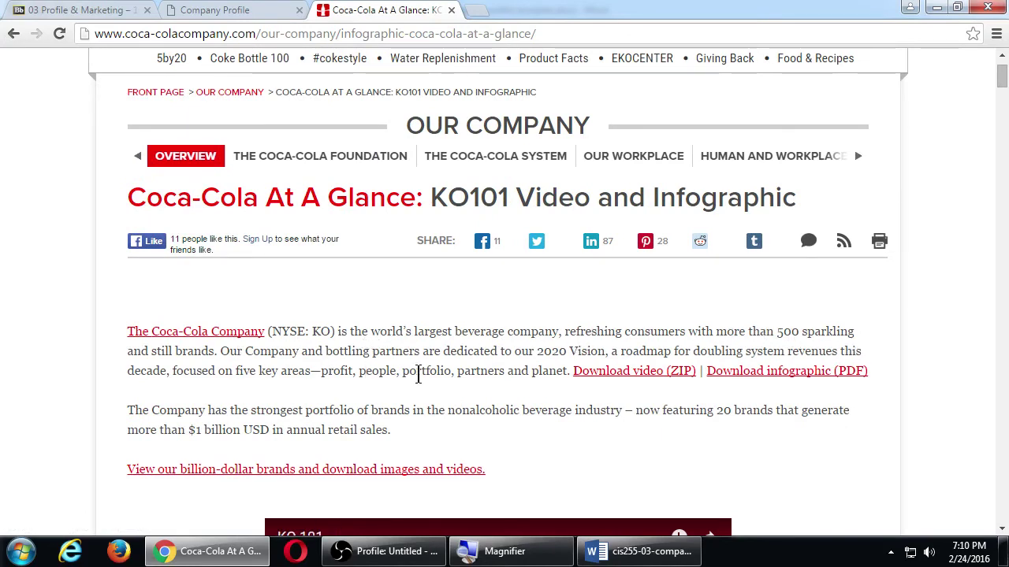
pyautogui.scroll(-8, 464, 366)
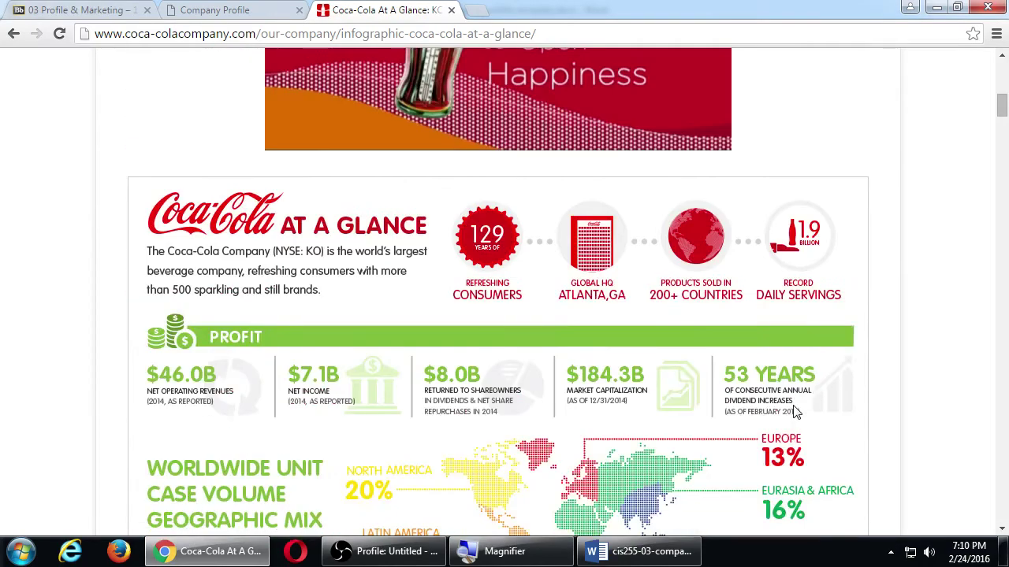
pyautogui.scroll(-6, 794, 412)
pyautogui.scroll(-4, 795, 412)
pyautogui.scroll(-6, 794, 412)
pyautogui.scroll(7, 794, 412)
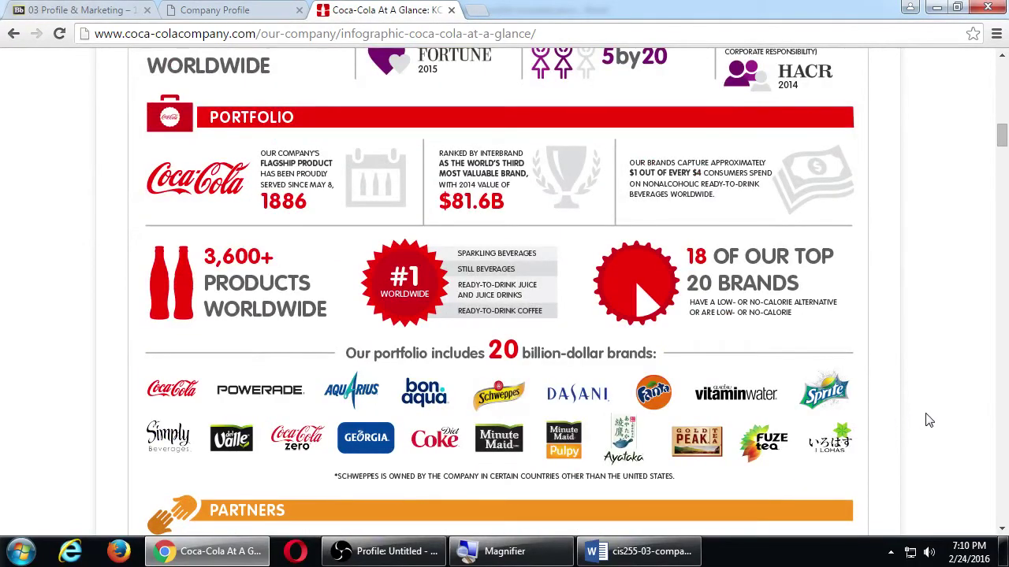
# - Review the infographic's People, Profit and worldwide unit case volume sections, going back up to the KO 101 video
pyautogui.scroll(-1, 928, 417)
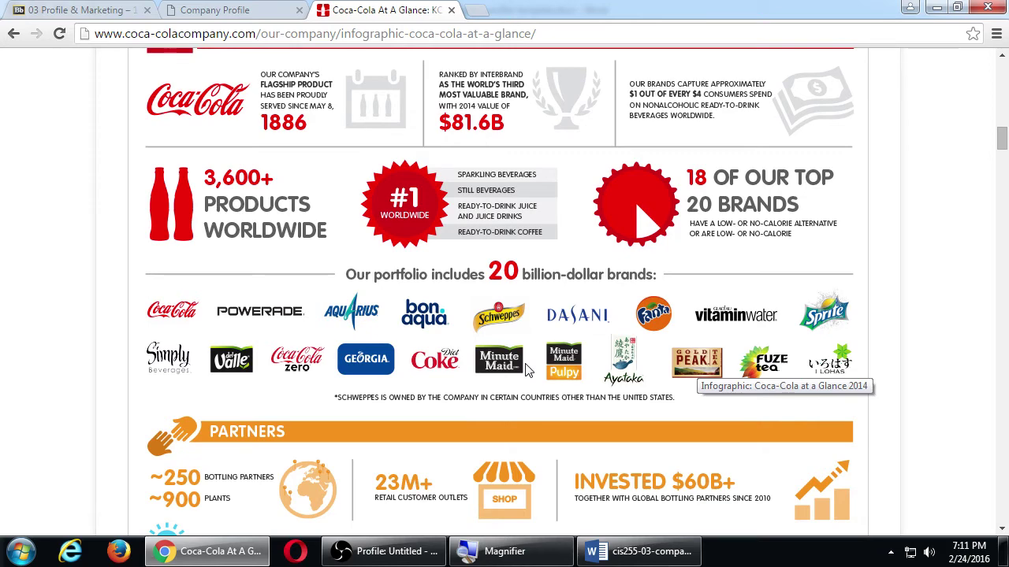
pyautogui.scroll(6, 526, 370)
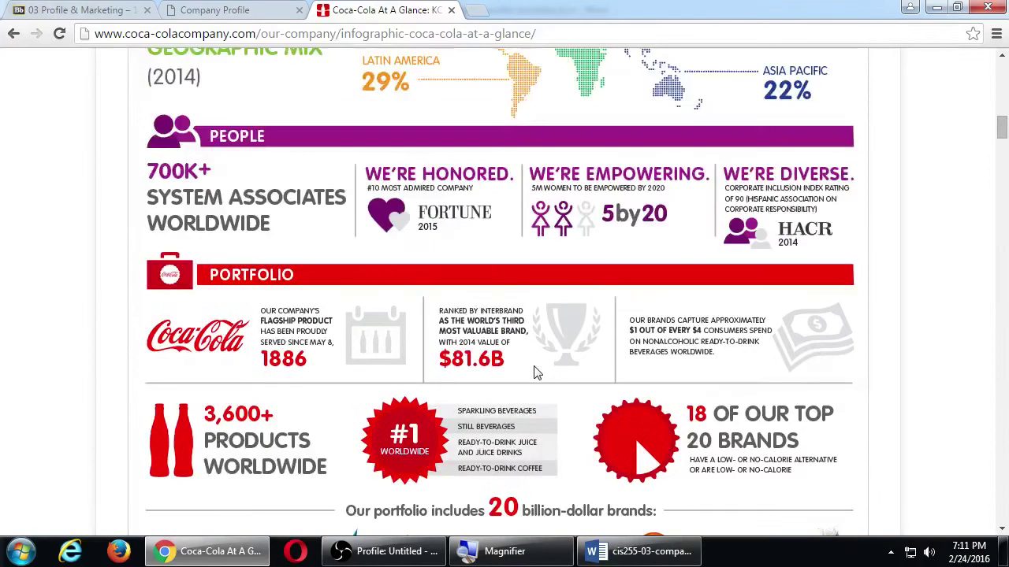
pyautogui.scroll(1, 541, 375)
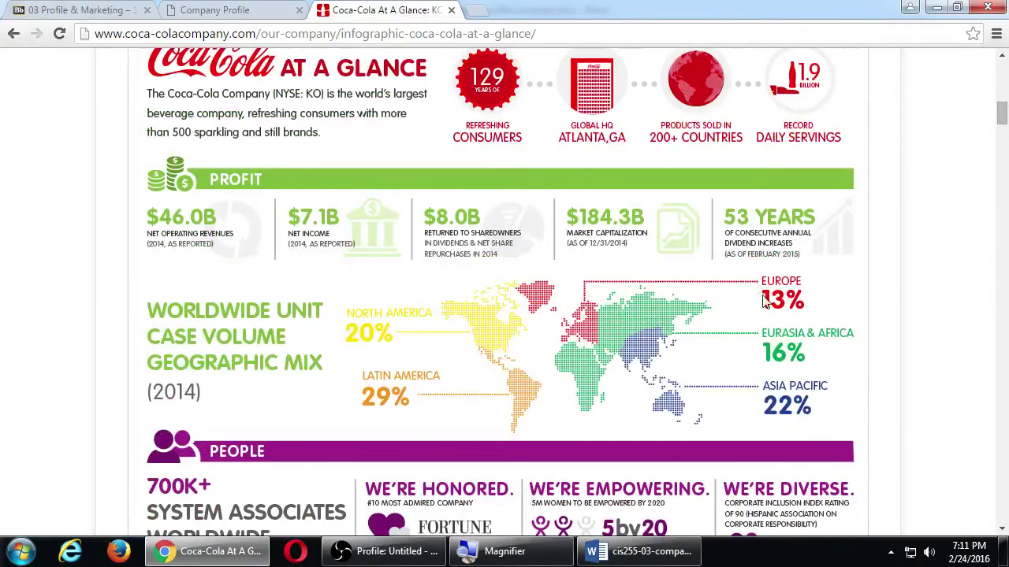
pyautogui.scroll(5, 765, 299)
pyautogui.scroll(-1, 768, 303)
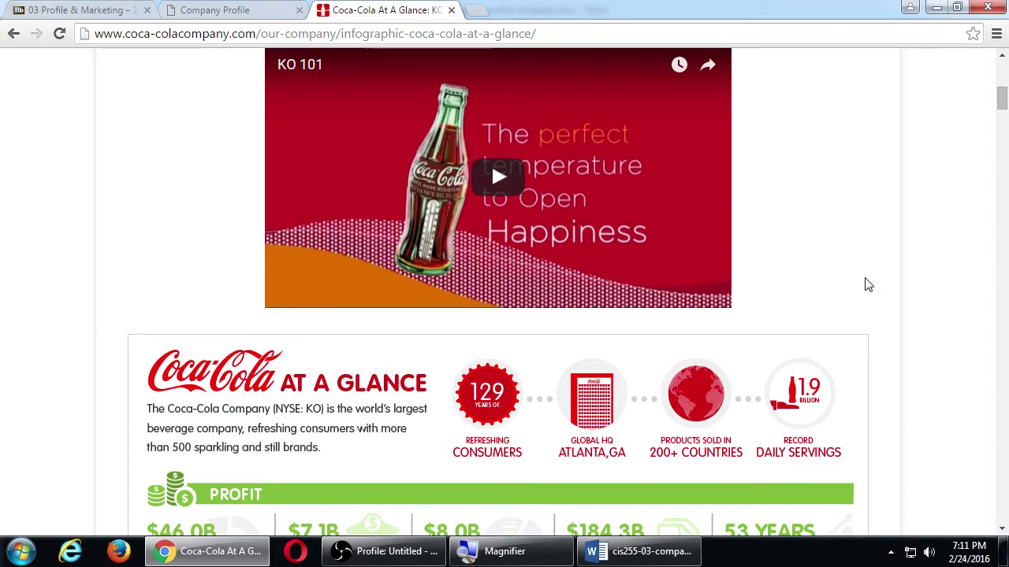
# - Return to the infographic's billion-dollar brands and magnify the screen briefly to examine the brand logos
pyautogui.scroll(-12, 867, 285)
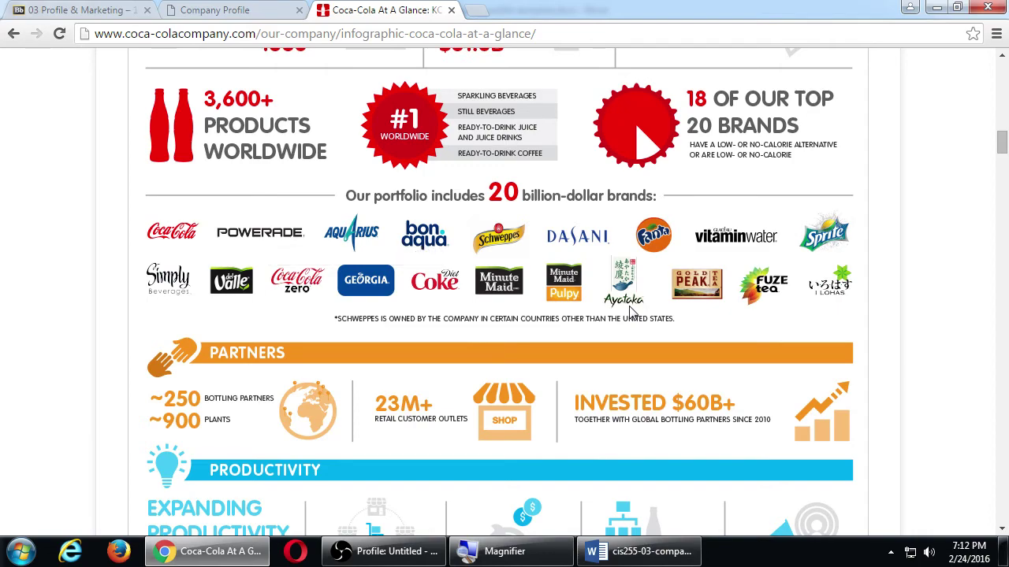
pyautogui.press('super+plus')
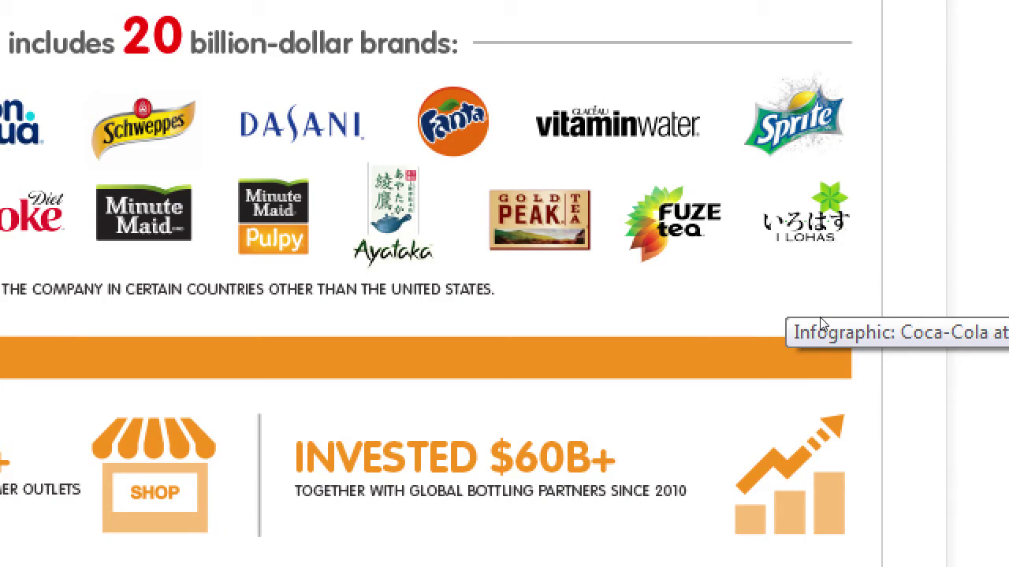
pyautogui.press('super+minus')
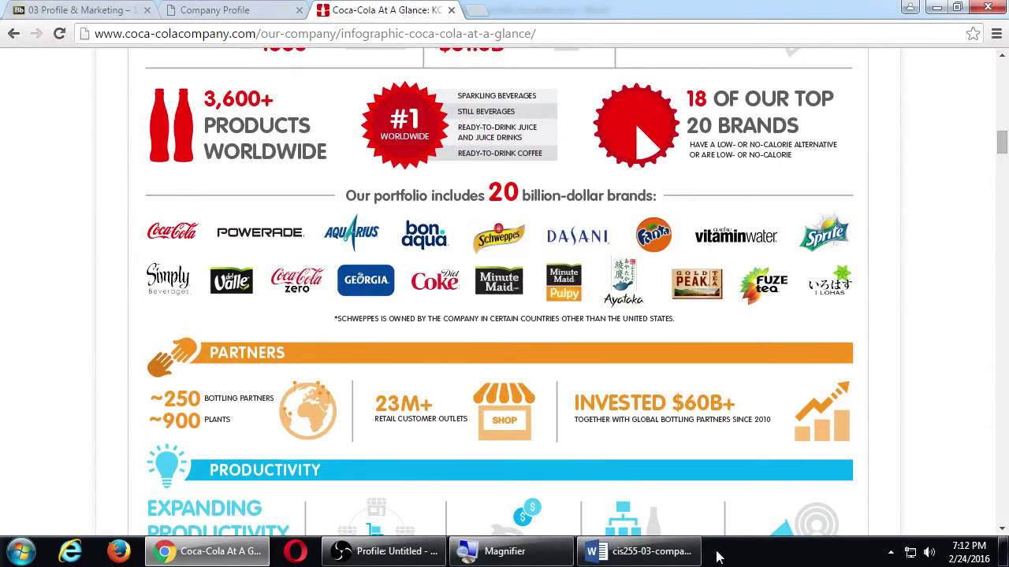
# - Switch to the company profile template in Word and highlight the About Us and Mission Statement headings in turn
pyautogui.click(640, 551)
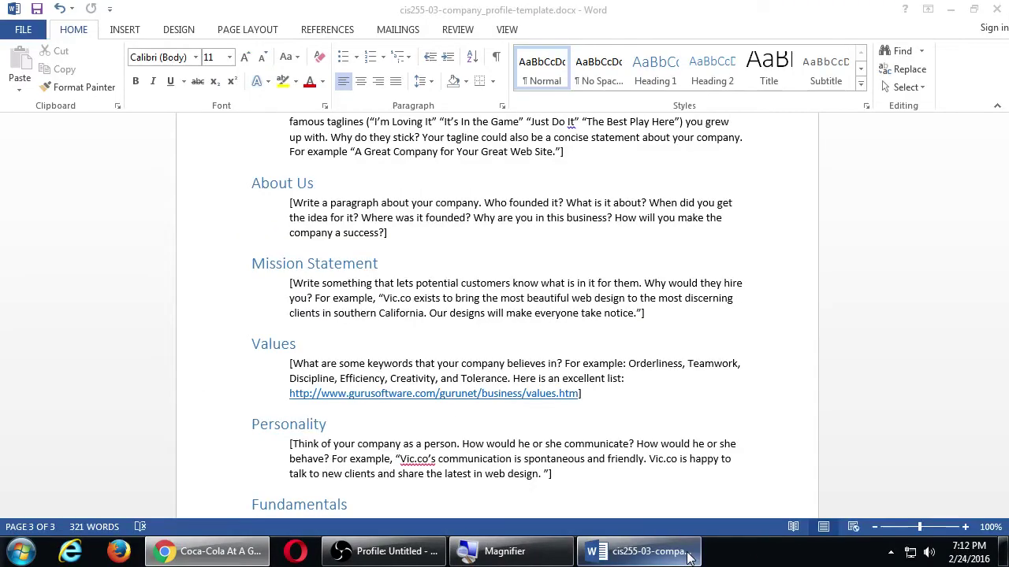
pyautogui.tripleClick(293, 185)
pyautogui.tripleClick(285, 263)
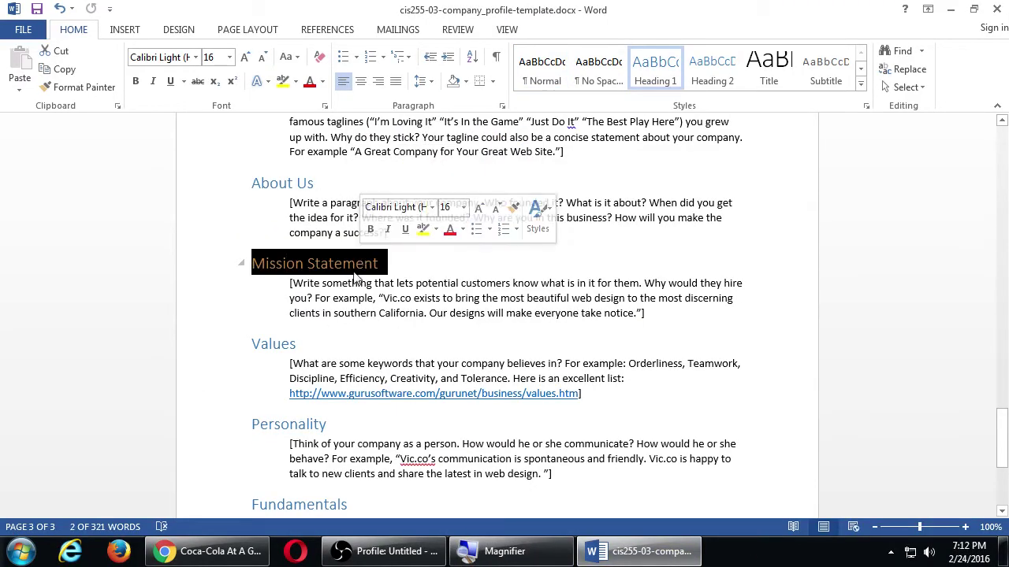
# - Highlight the Values heading and examine its section under screen magnification, then return to normal view with the following sections in sight
pyautogui.tripleClick(265, 345)
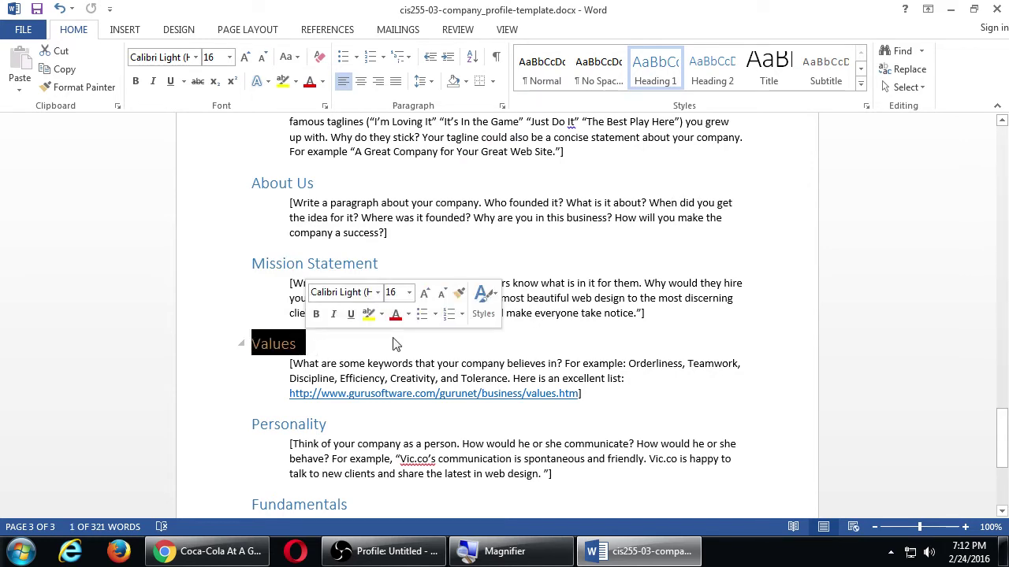
pyautogui.press('super+plus')
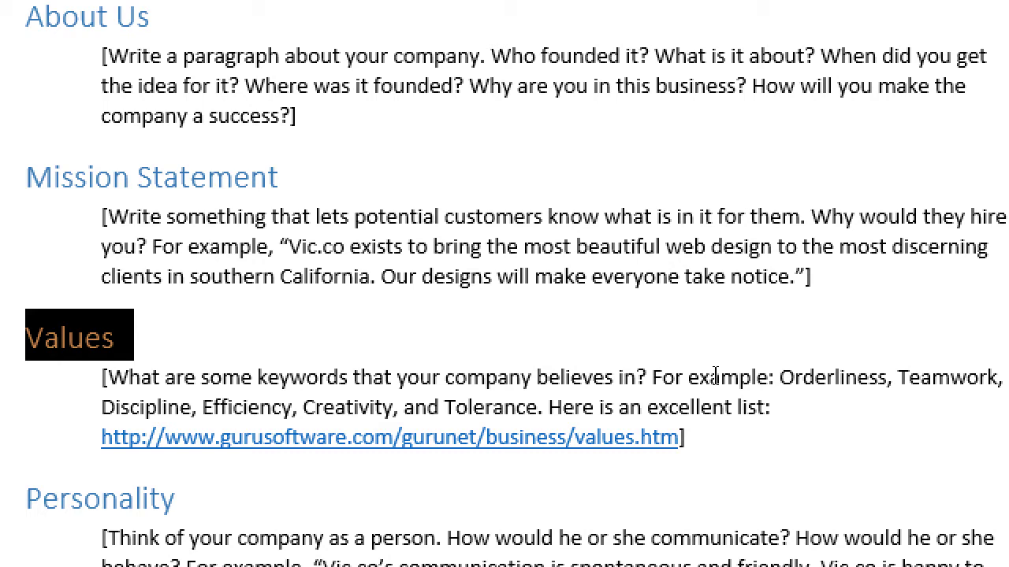
pyautogui.press('super+minus')
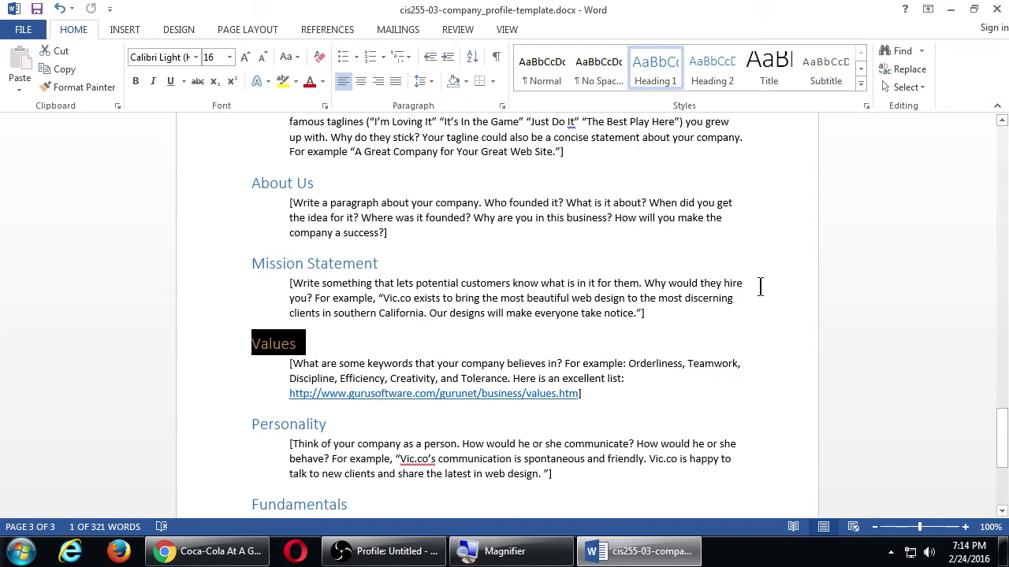
pyautogui.scroll(-1, 696, 387)
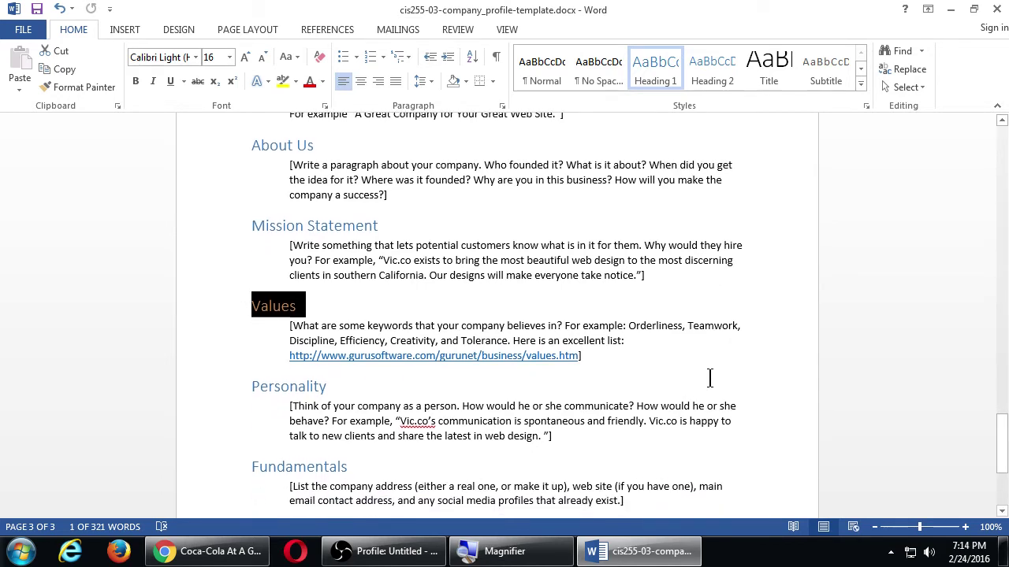